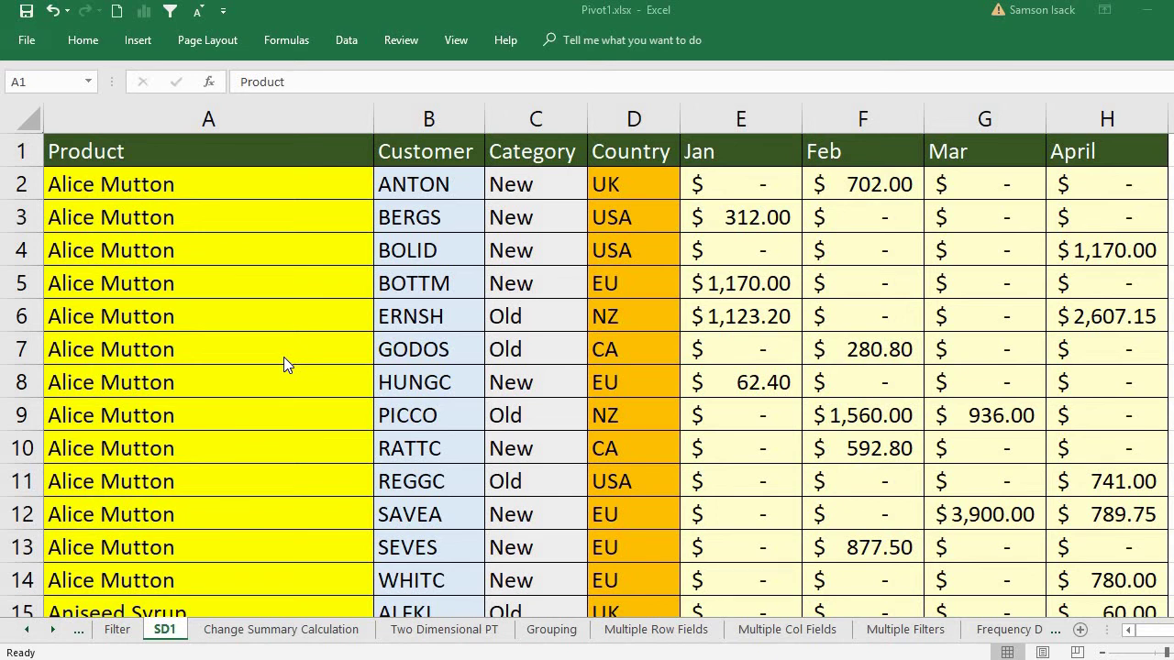
Step: Examine the source data on sheet SD1: the Product, Customer, Category, Country and month columns, down to the last filled row
click(321, 151)
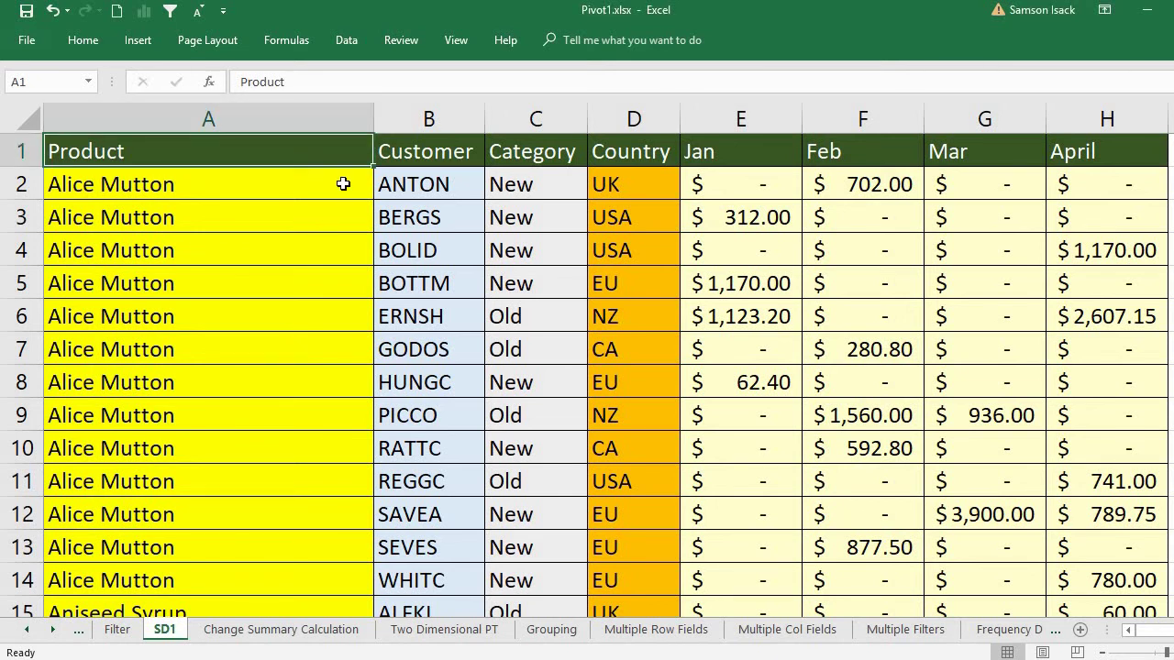
click(343, 185)
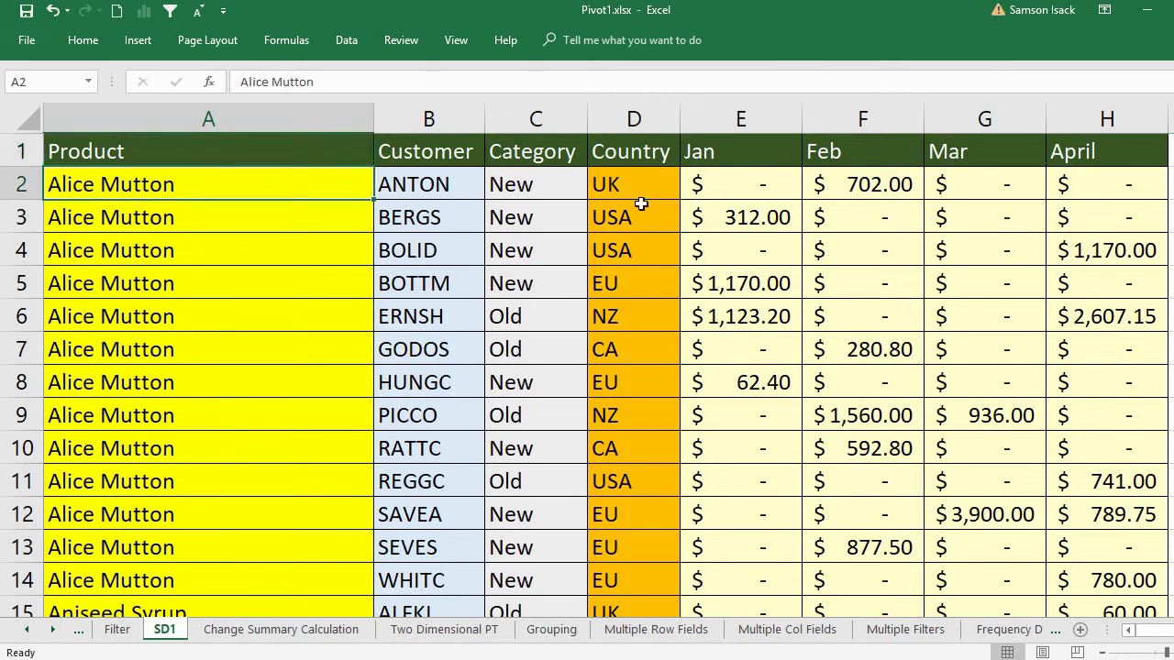
click(453, 187)
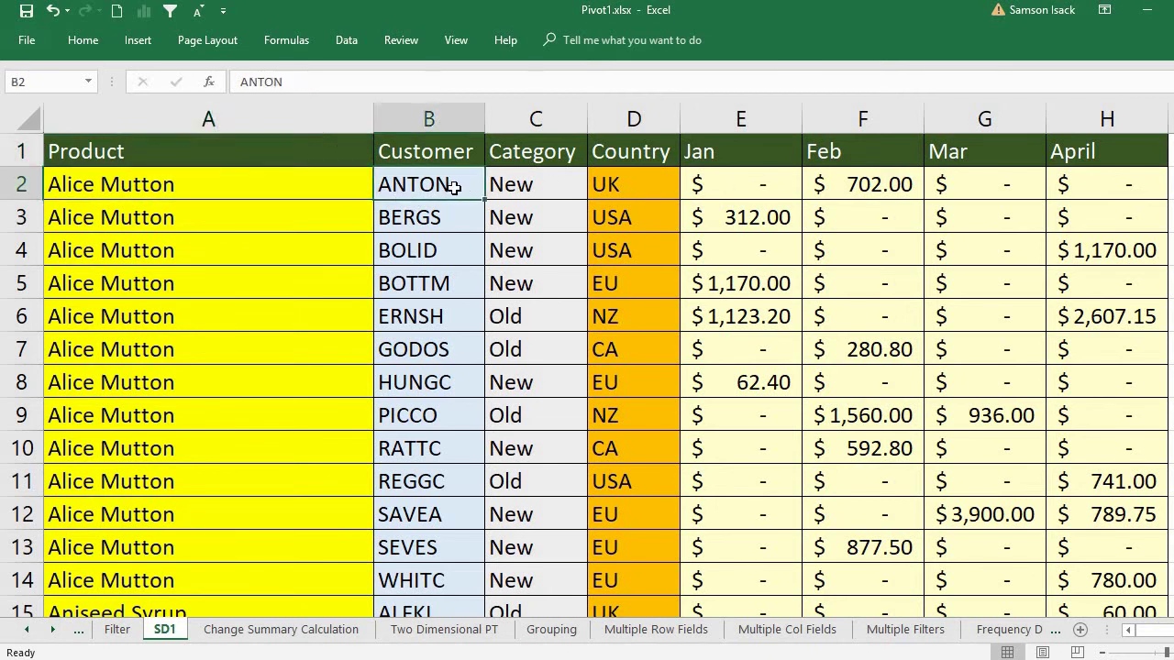
click(544, 190)
click(619, 197)
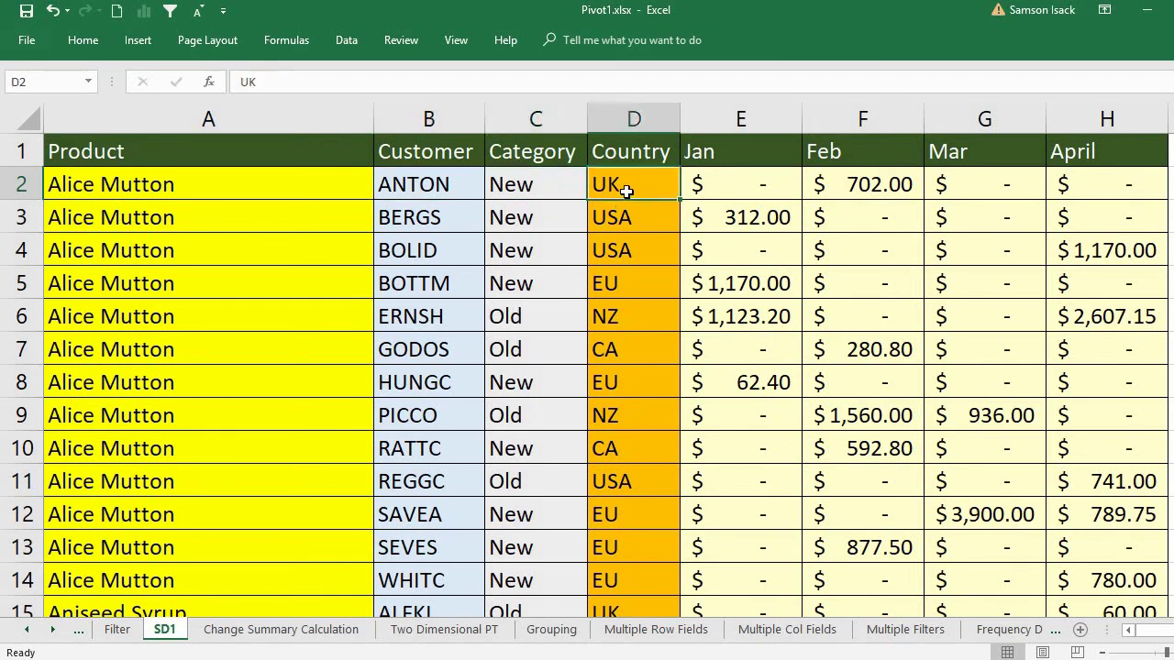
click(756, 190)
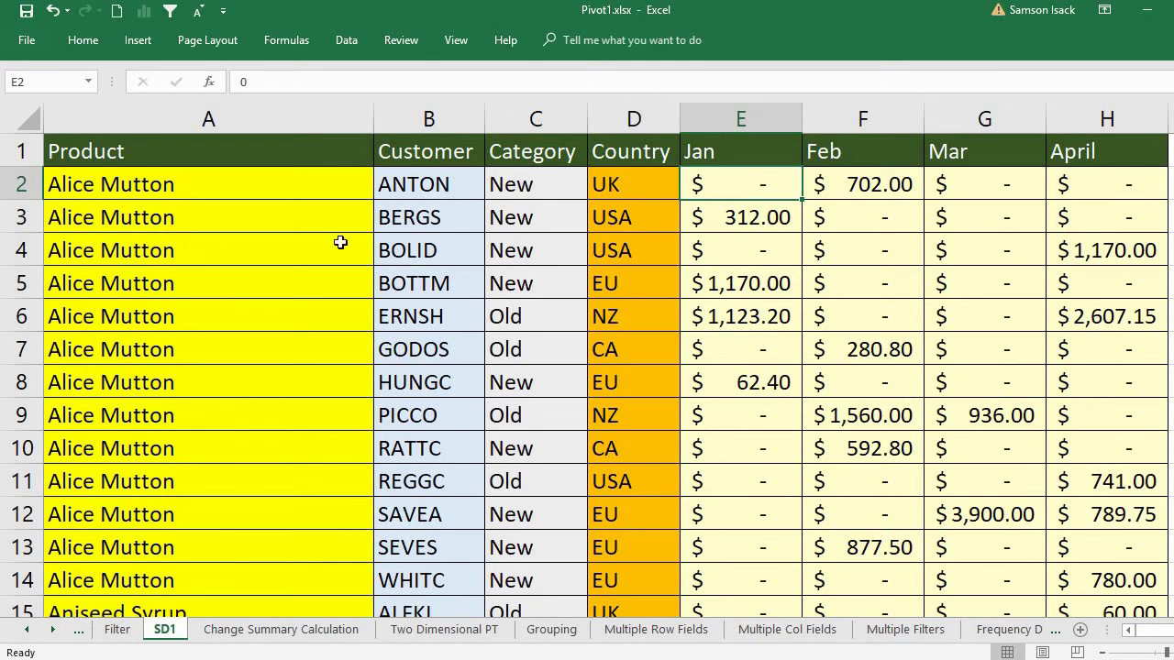
click(342, 192)
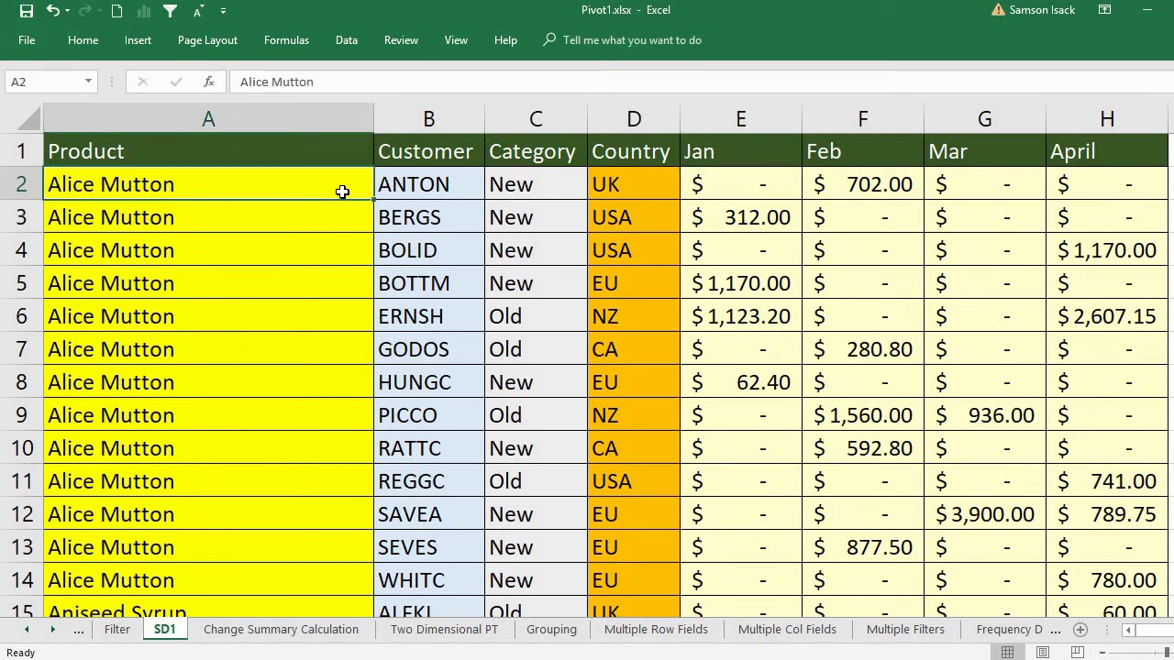
key(ctrl+Down)
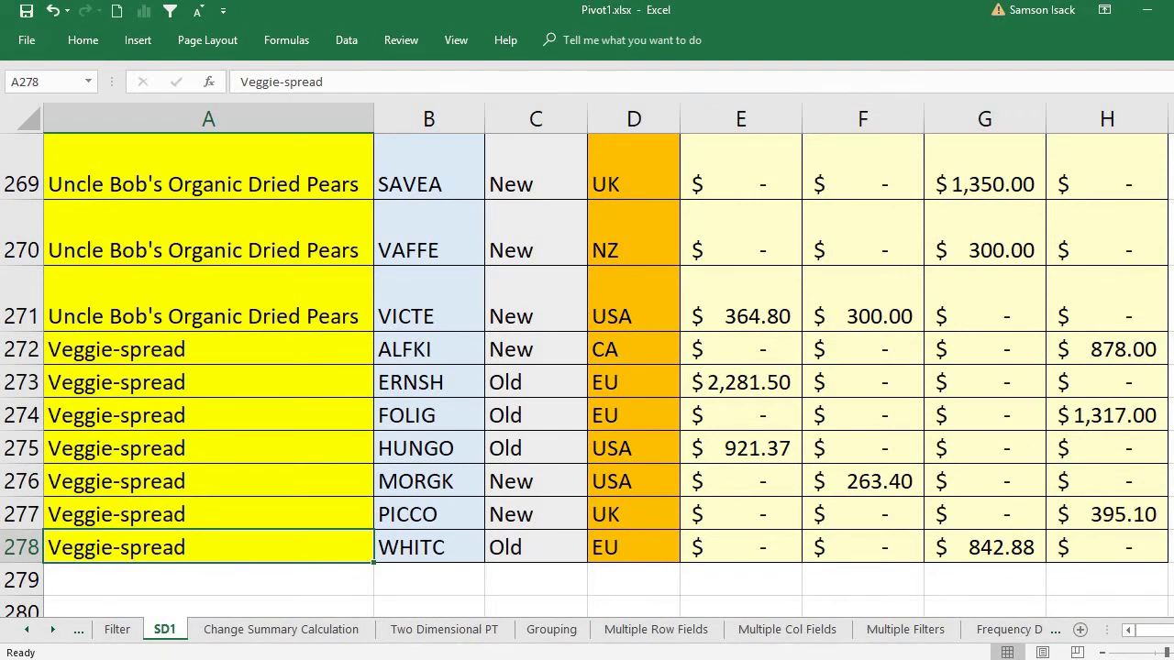
drag(1173, 589, 1164, 172)
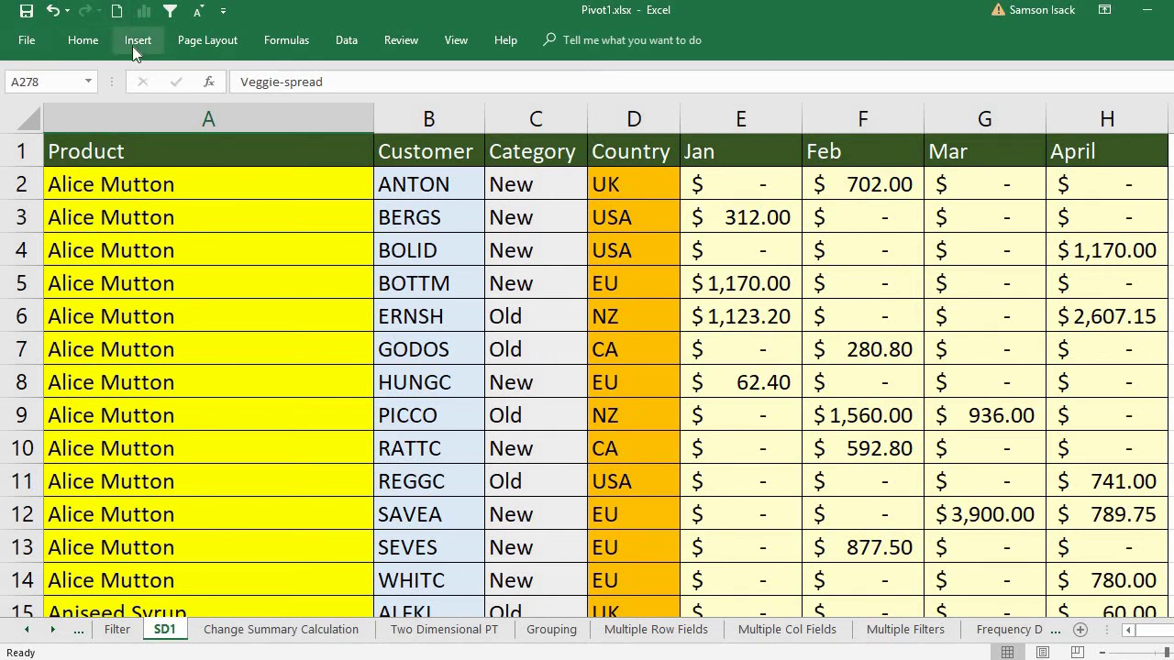
Step: Select the whole data range A1:H278, including the header row
click(189, 146)
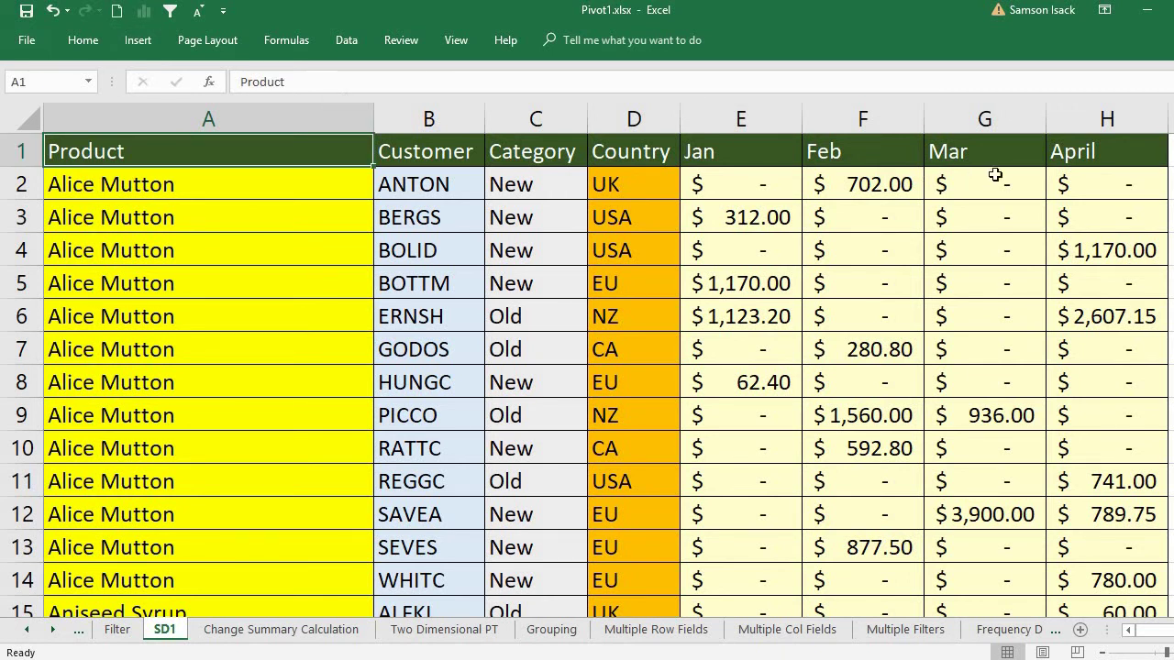
shift+click(1096, 154)
key(ctrl+shift+Down)
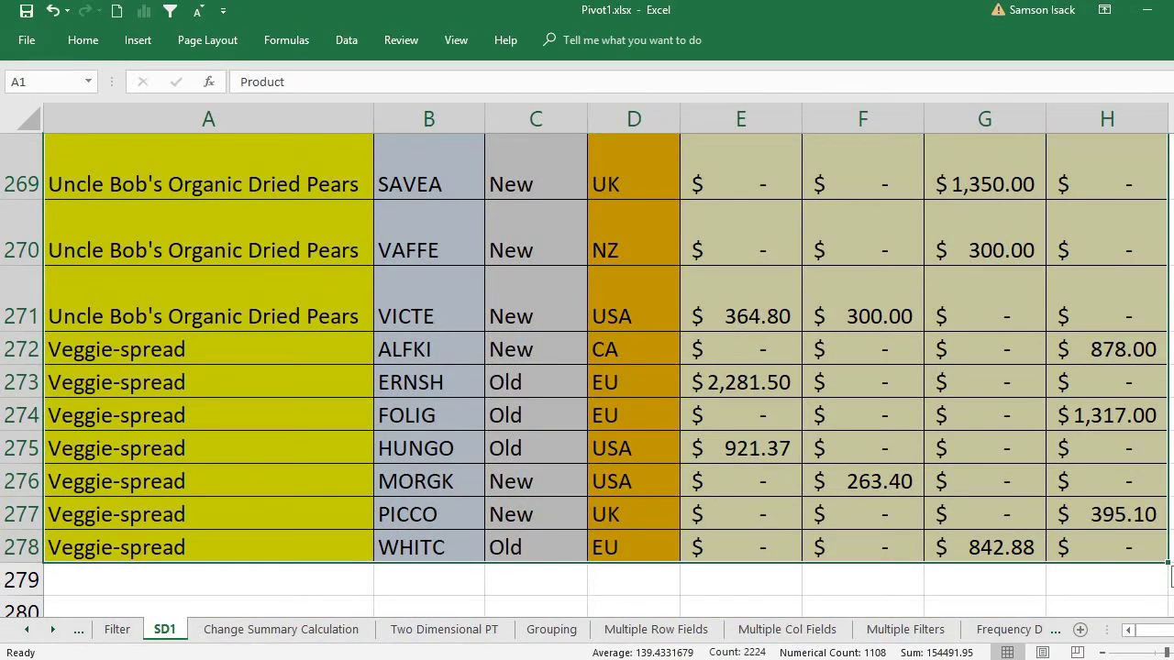
scroll(1171, 576, up, 3)
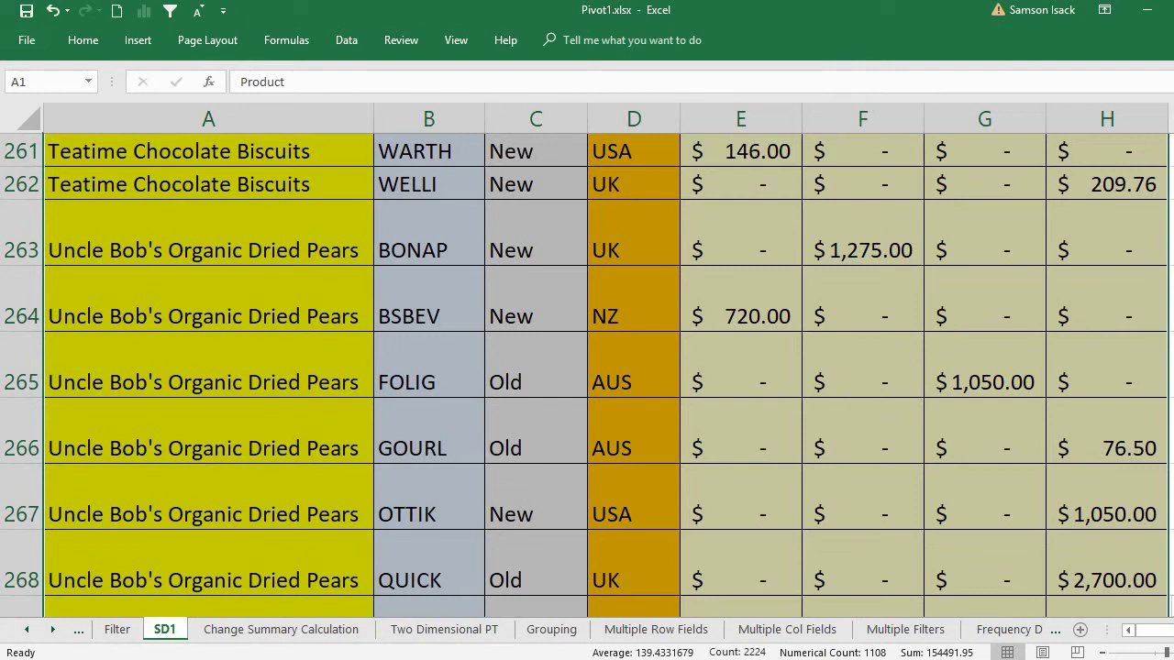
scroll(1171, 600, up, 20)
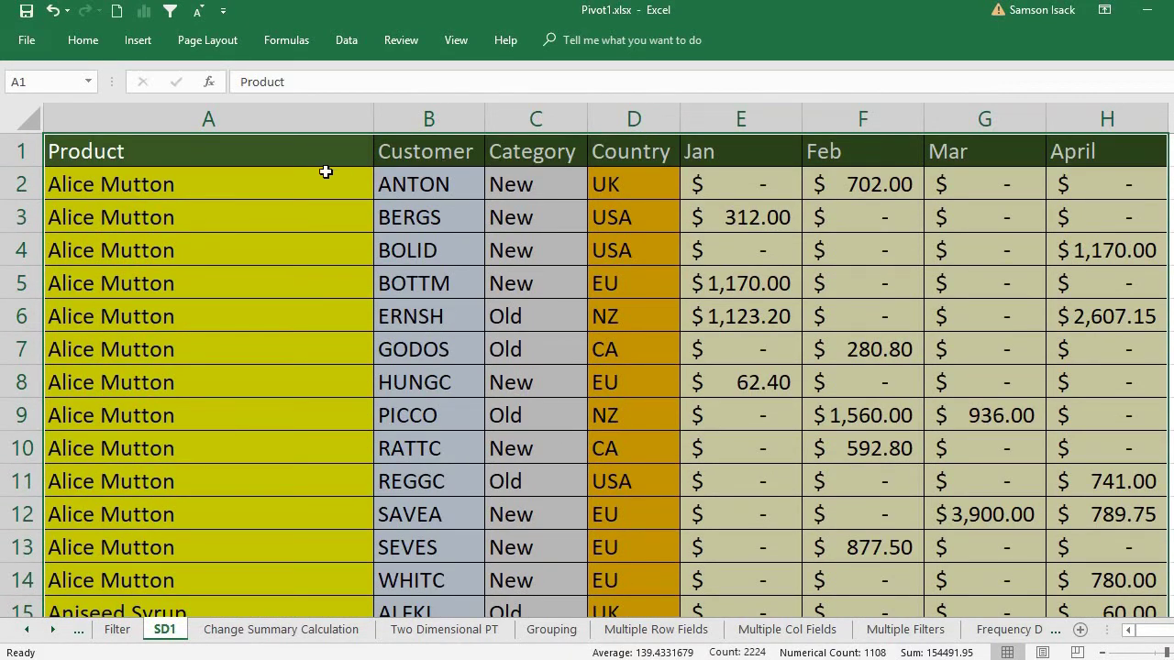
Step: Begin inserting a pivot table based on the data block that starts at cell A1
click(325, 162)
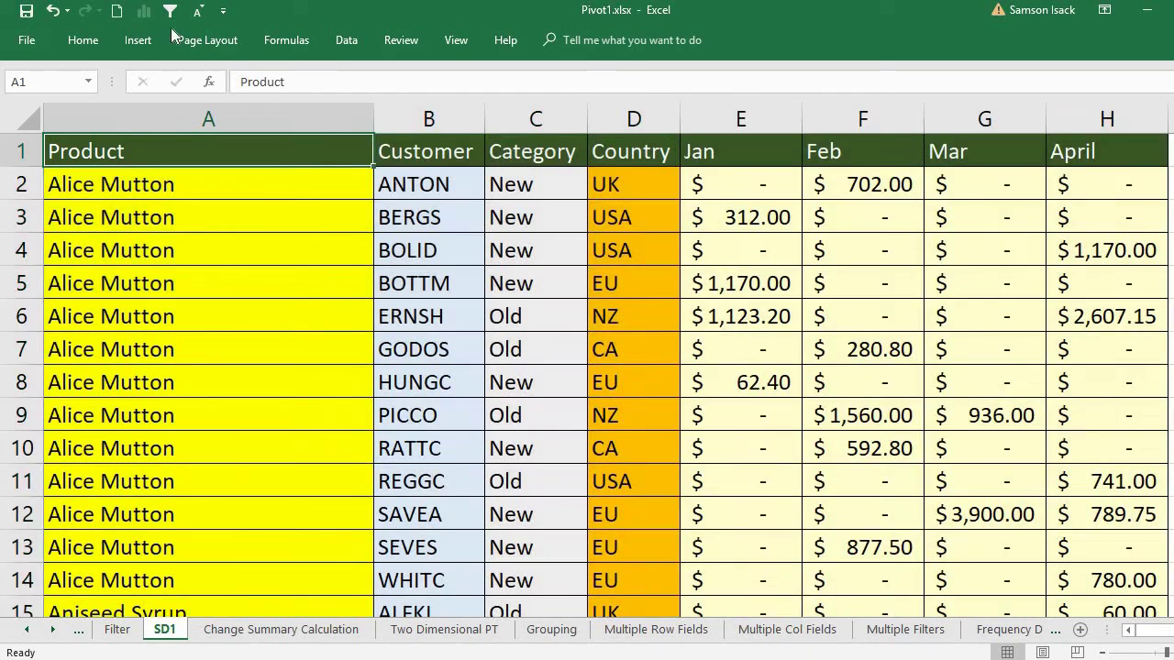
click(127, 44)
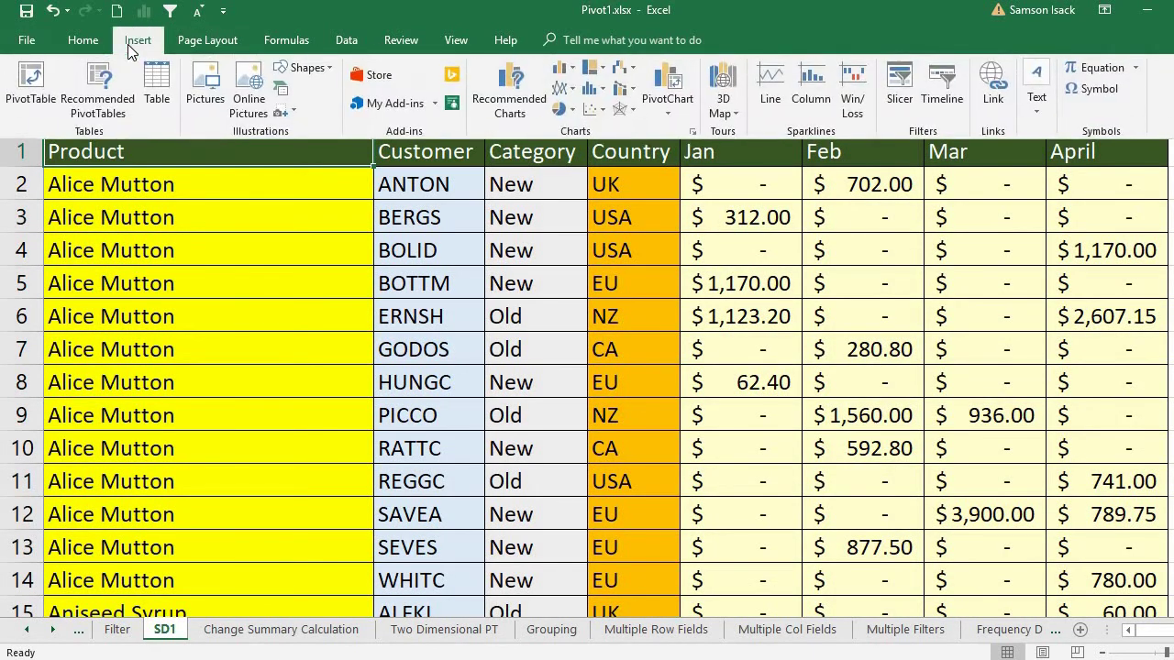
click(37, 95)
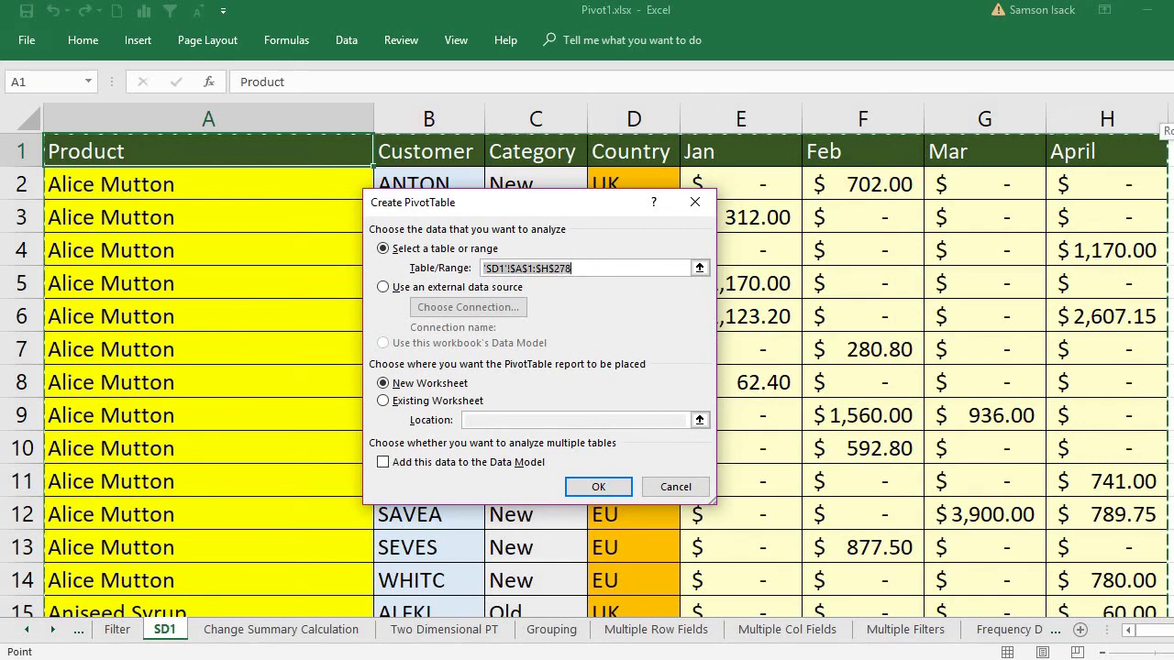
drag(1173, 147, 1172, 180)
drag(1171, 186, 848, 191)
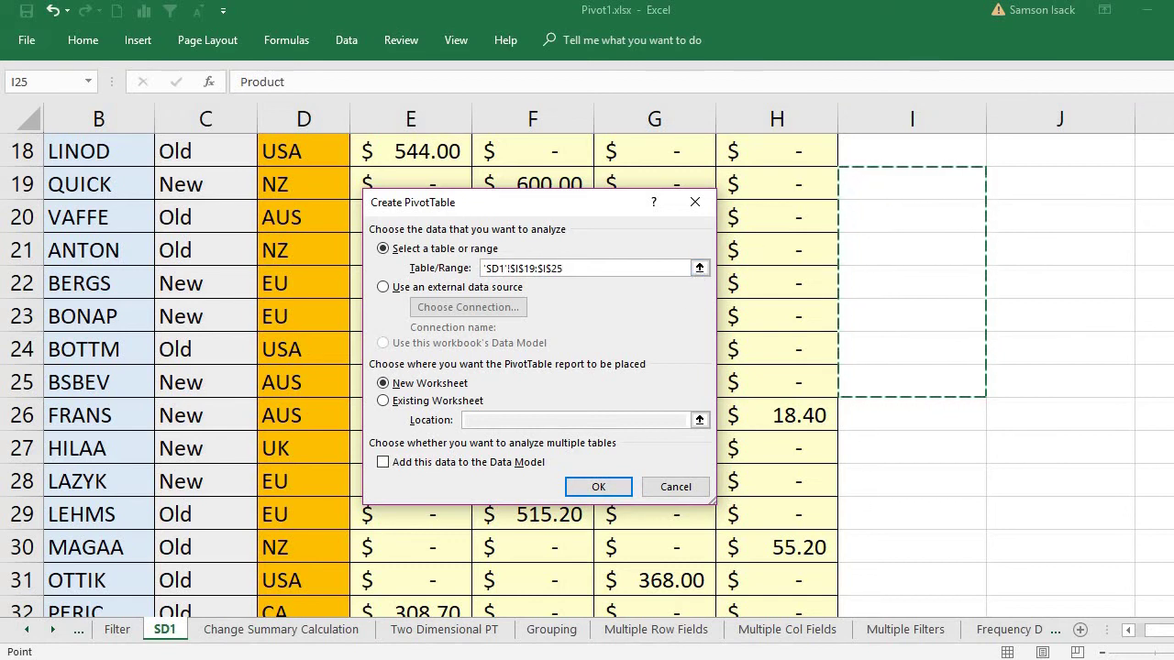
drag(1173, 178, 1173, 147)
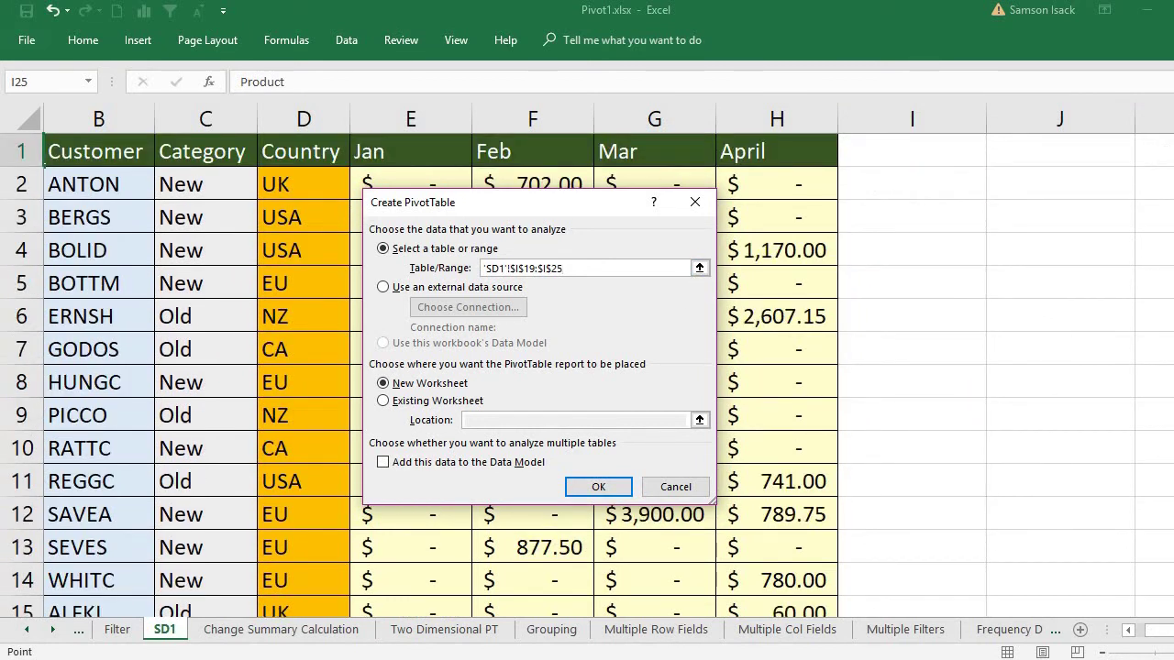
click(1132, 631)
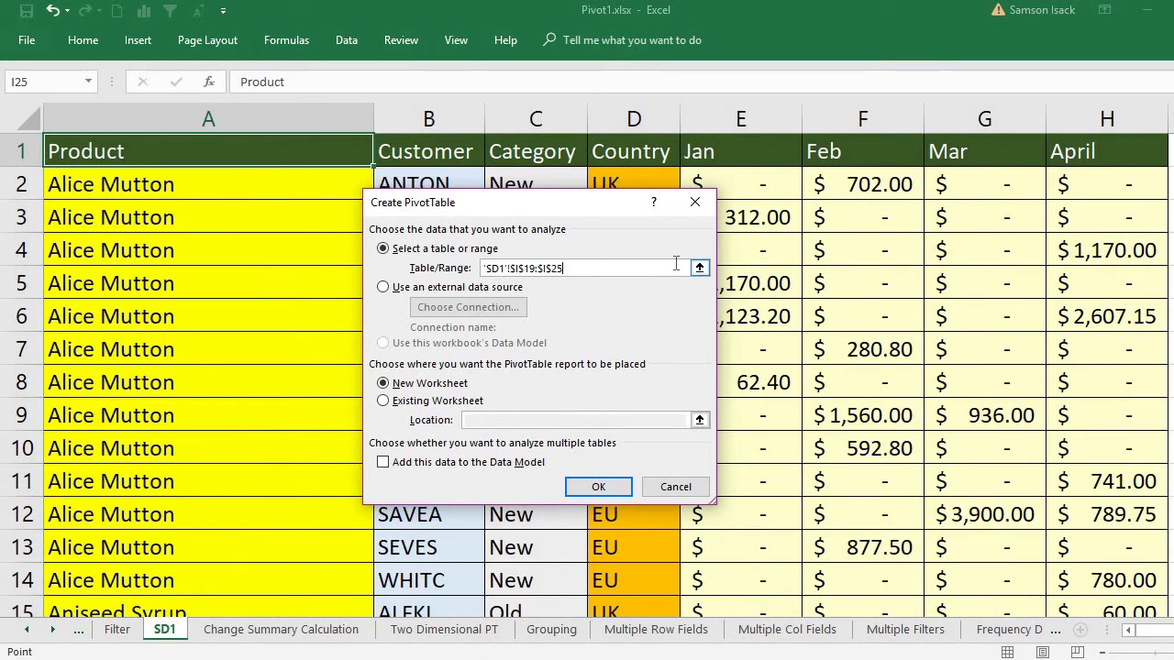
Step: Replace the pivot table's source range with cells A1:H278 of sheet SD1, picked directly on the sheet
drag(677, 264, 349, 280)
key(End)
key(BackSpace)
key(BackSpace)
key(BackSpace)
key(BackSpace)
key(BackSpace)
key(BackSpace)
key(BackSpace)
key(BackSpace)
key(BackSpace)
key(BackSpace)
key(BackSpace)
key(BackSpace)
key(BackSpace)
key(BackSpace)
key(BackSpace)
key(BackSpace)
key(BackSpace)
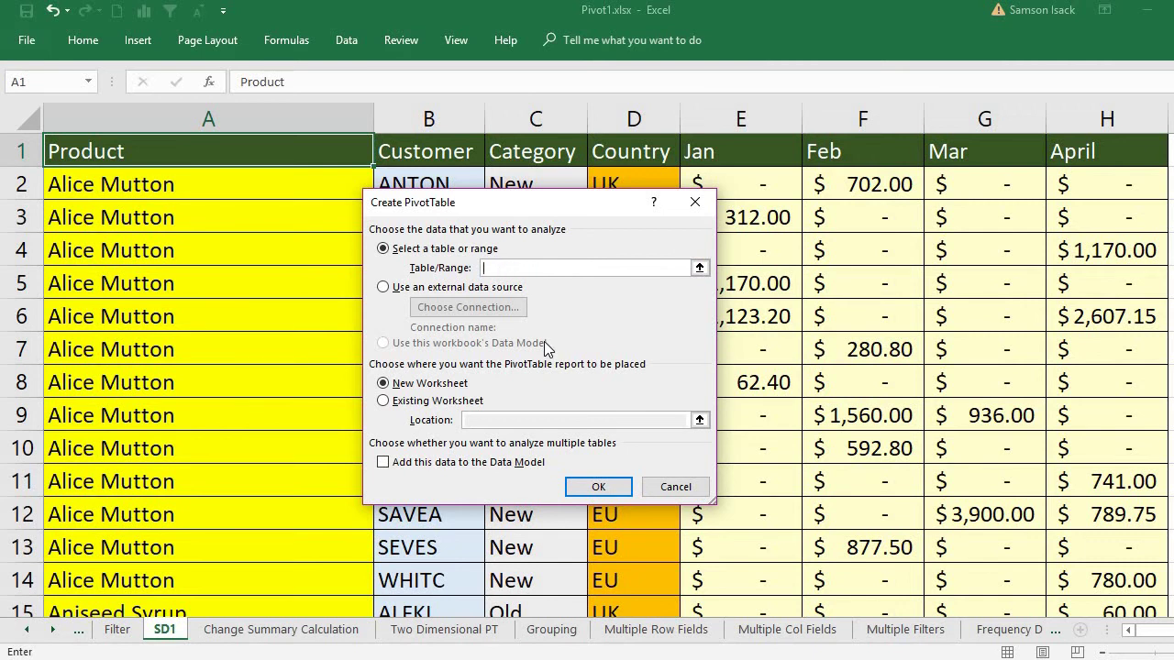
click(699, 267)
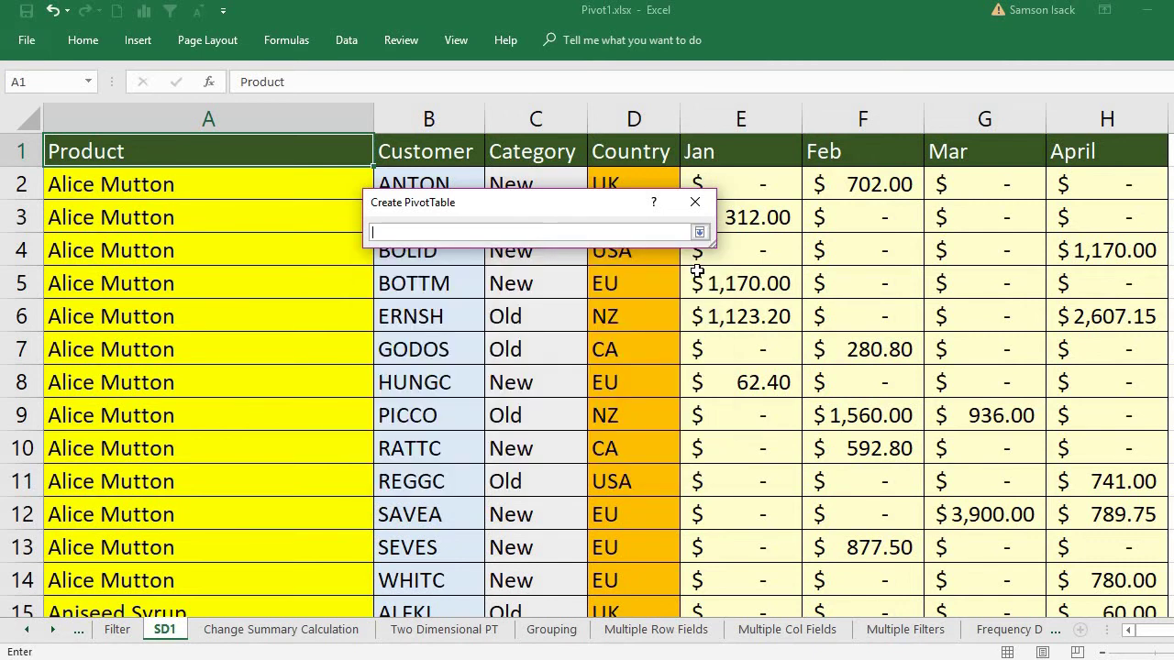
click(233, 149)
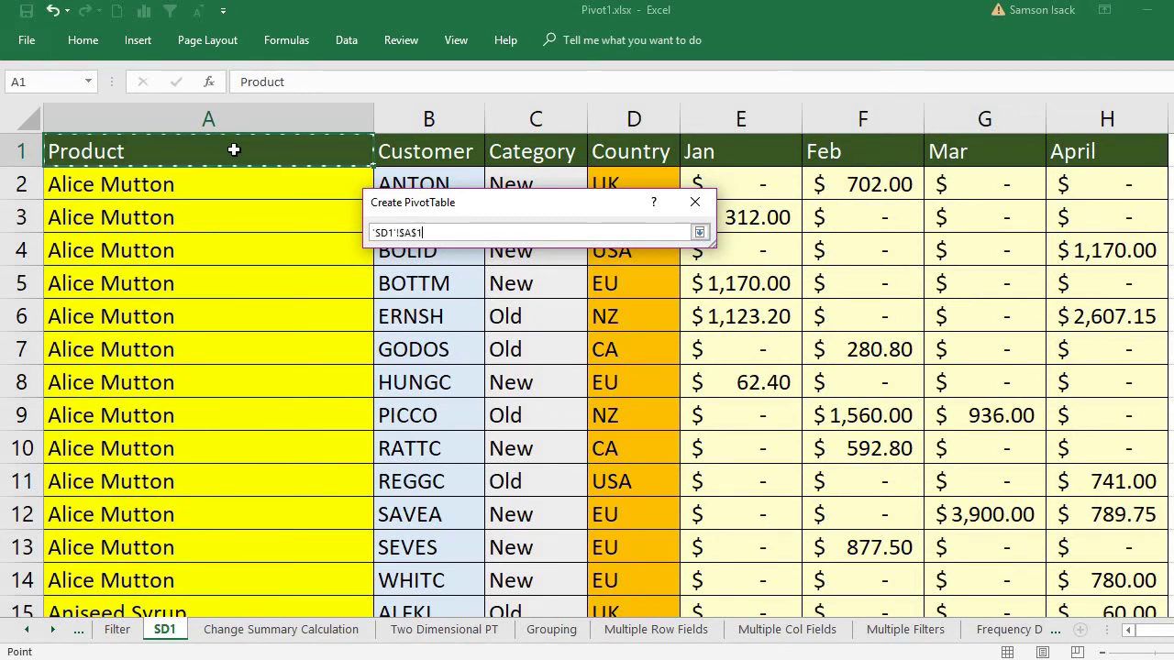
key(shift+Right)
key(shift+Right)
key(shift+Right)
key(shift+Right)
key(shift+Right)
key(shift+Right)
key(shift+Right)
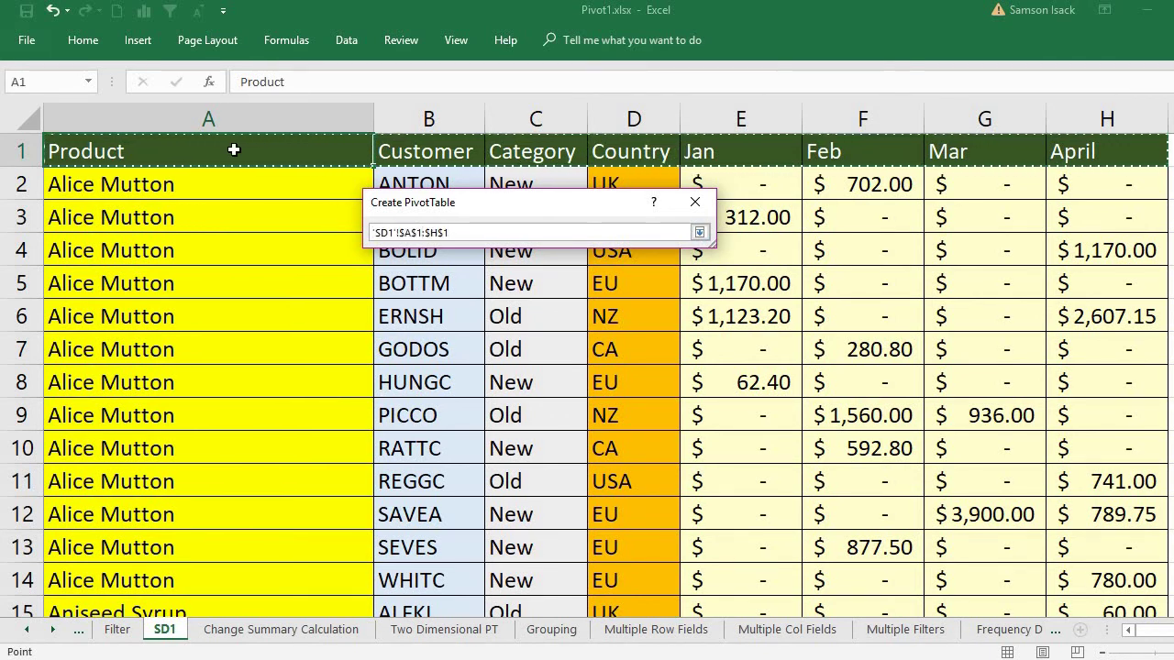
key(ctrl+shift+Down)
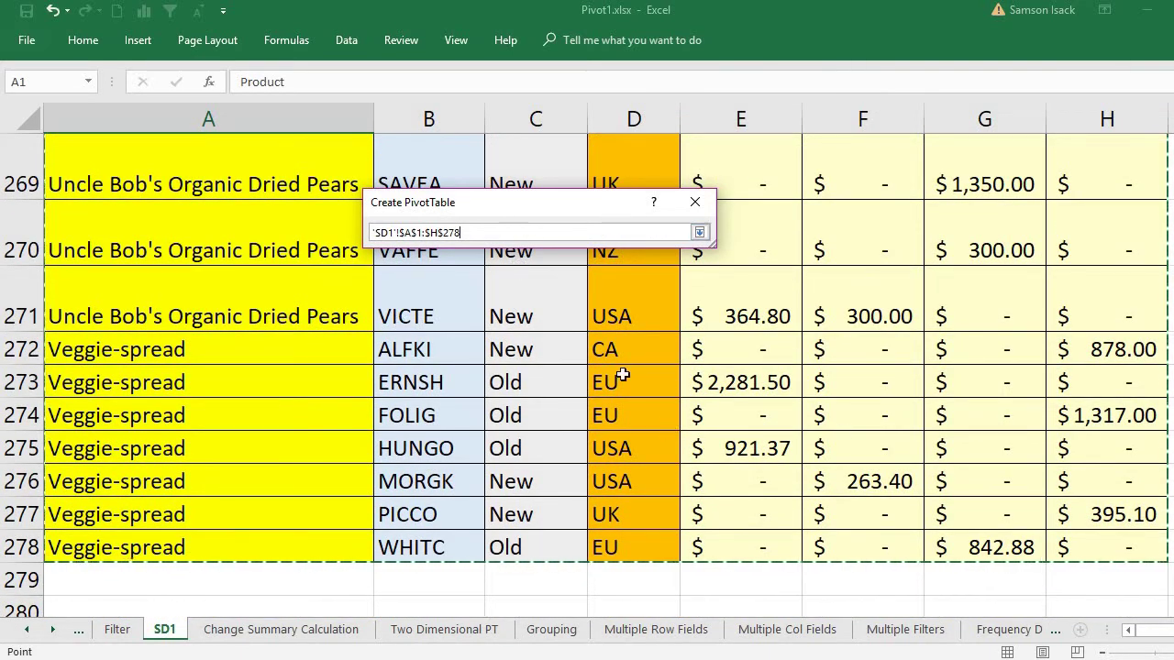
click(700, 235)
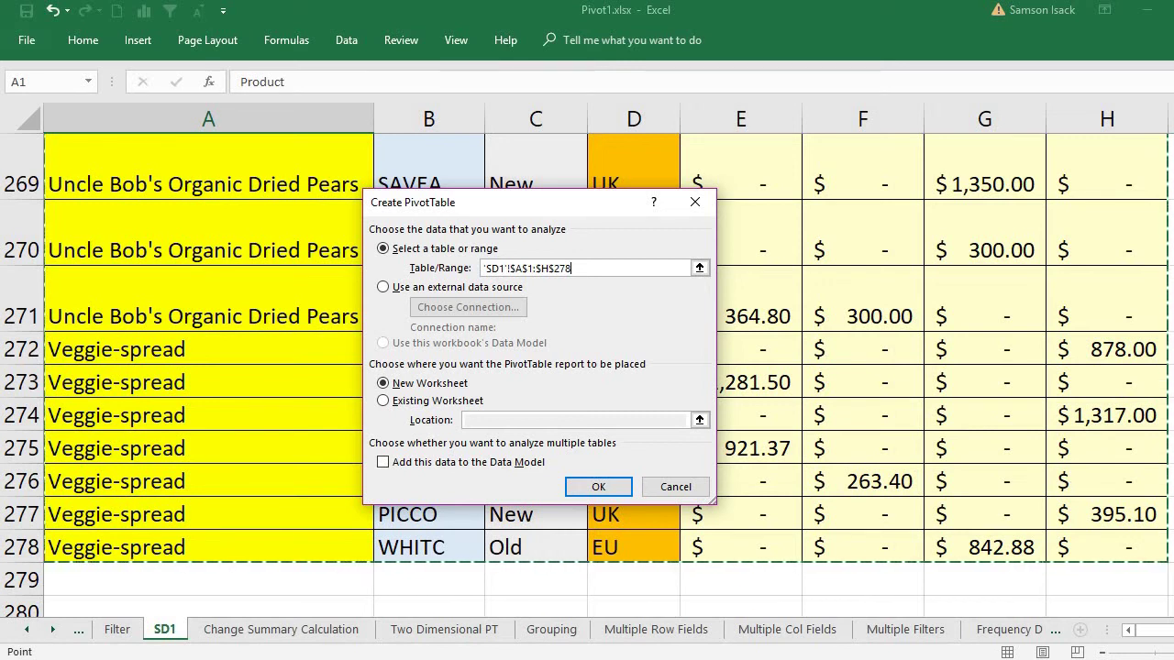
Step: Create the pivot table on a new worksheet and reposition the PivotTable Fields pane so it shows completely
drag(1173, 578, 1173, 147)
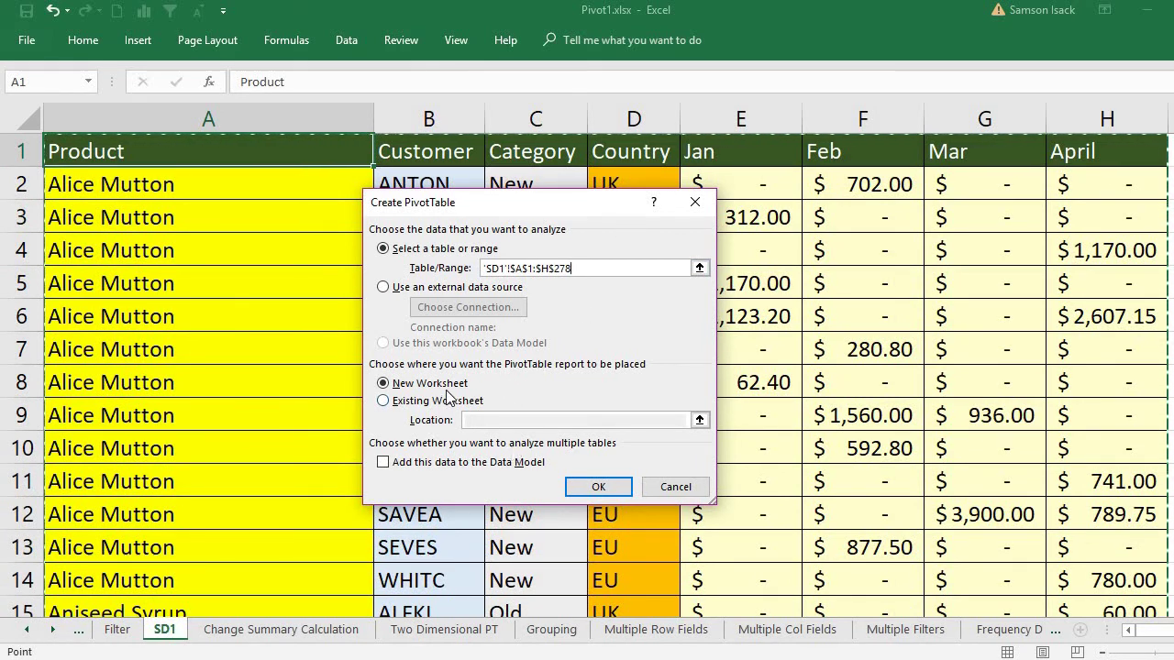
click(595, 485)
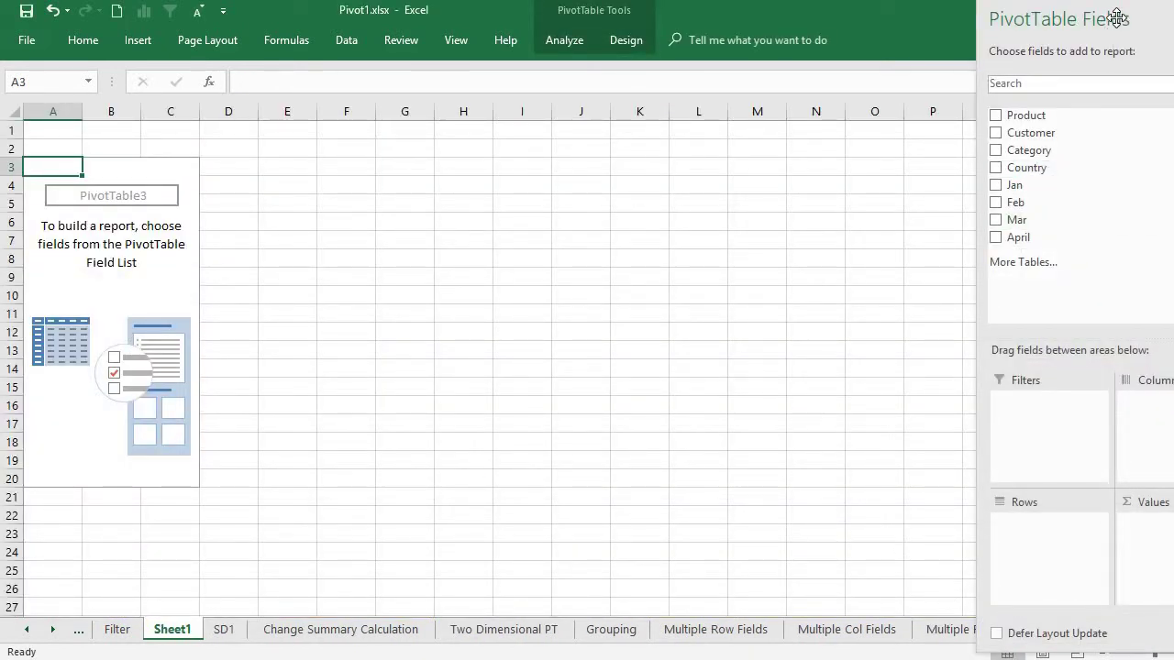
drag(1082, 13, 902, 12)
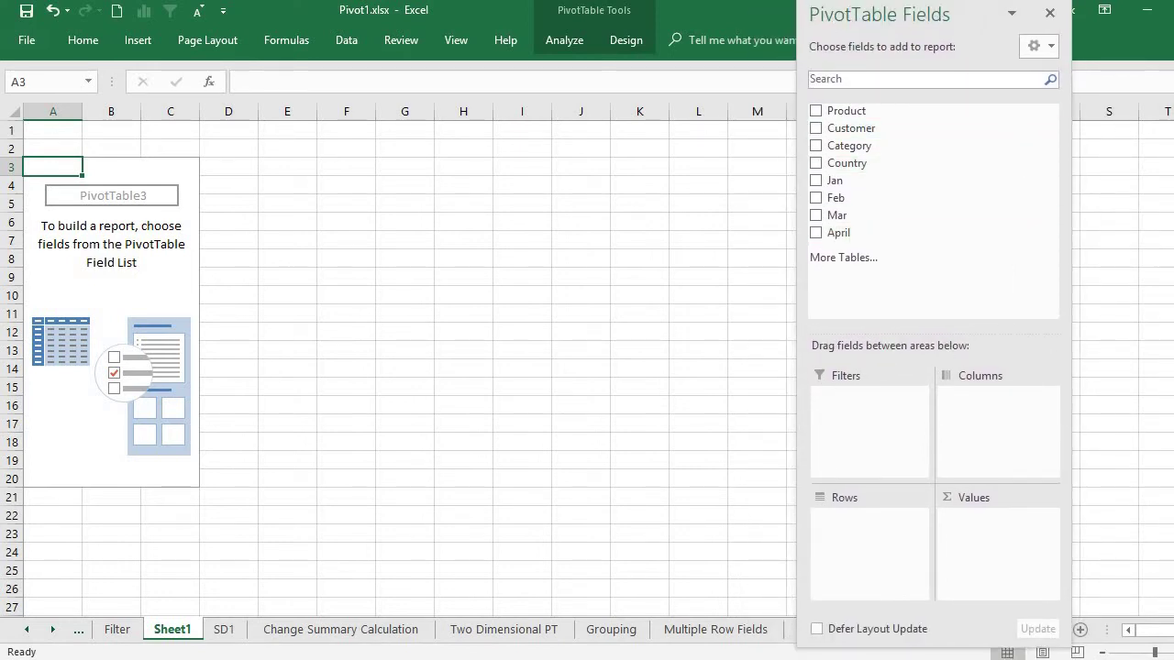
Step: Add the Product field to the pivot table's rows
scroll(398, 359, up, 5)
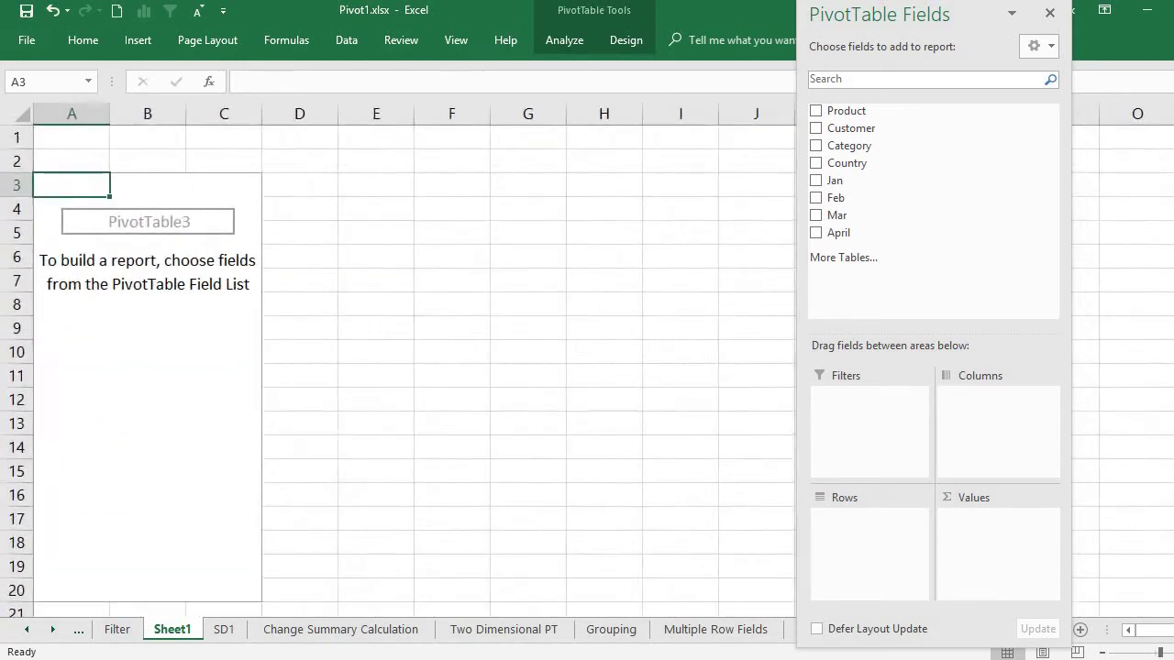
scroll(398, 360, up, 1)
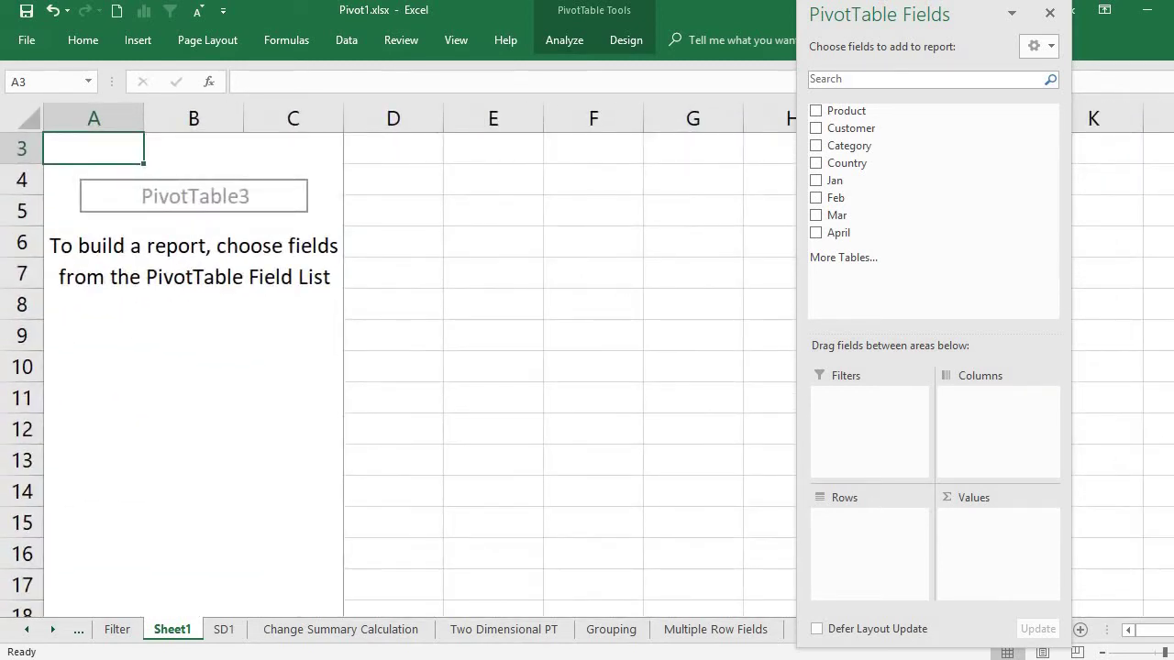
scroll(398, 360, up, 1)
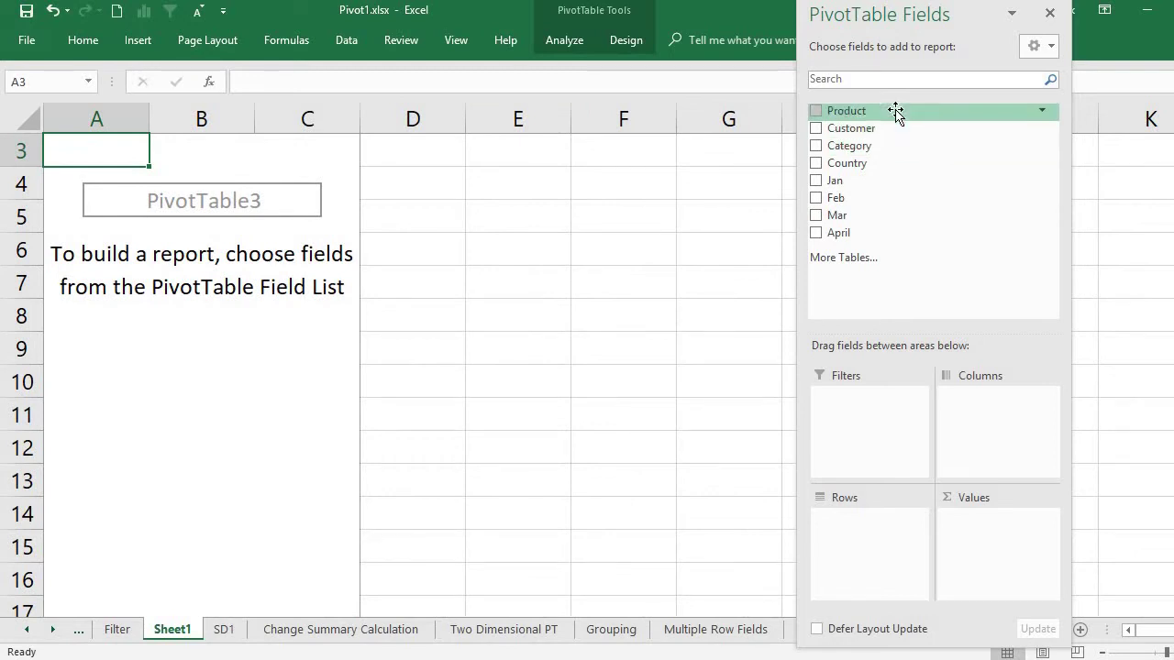
click(241, 287)
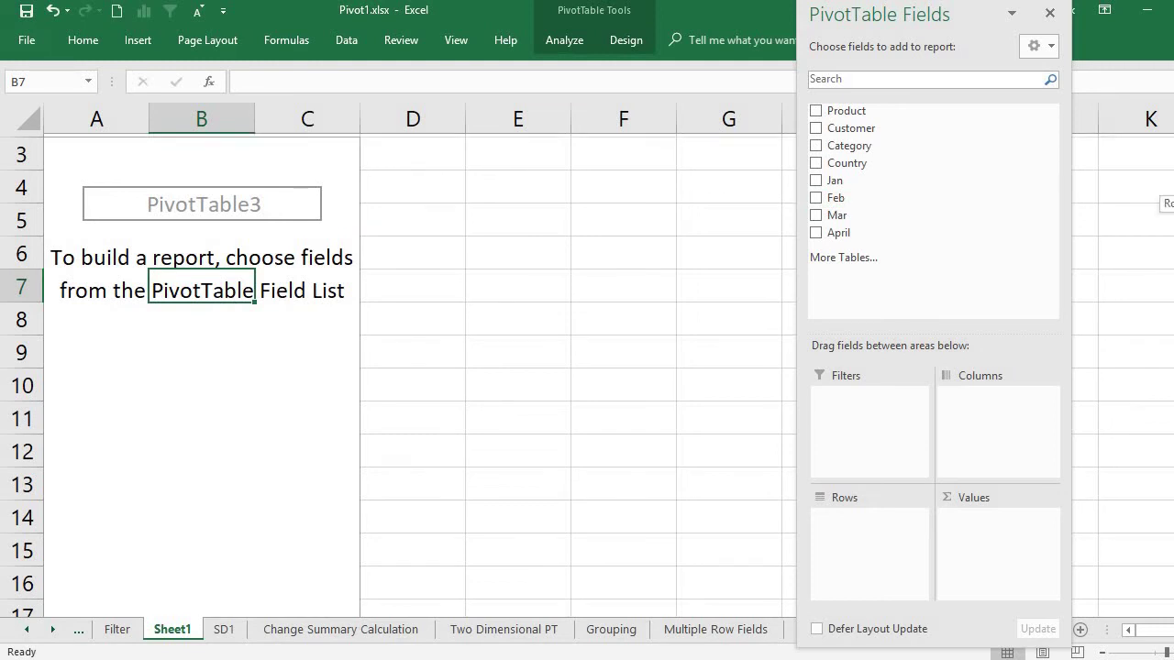
scroll(1165, 204, up, 1)
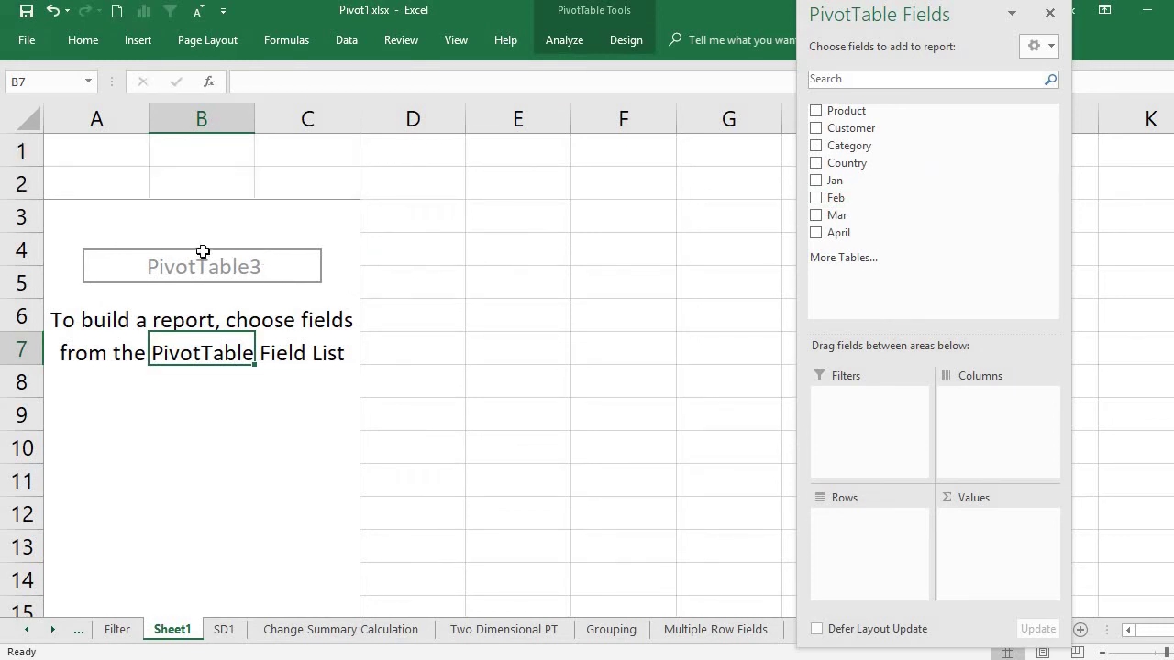
click(817, 112)
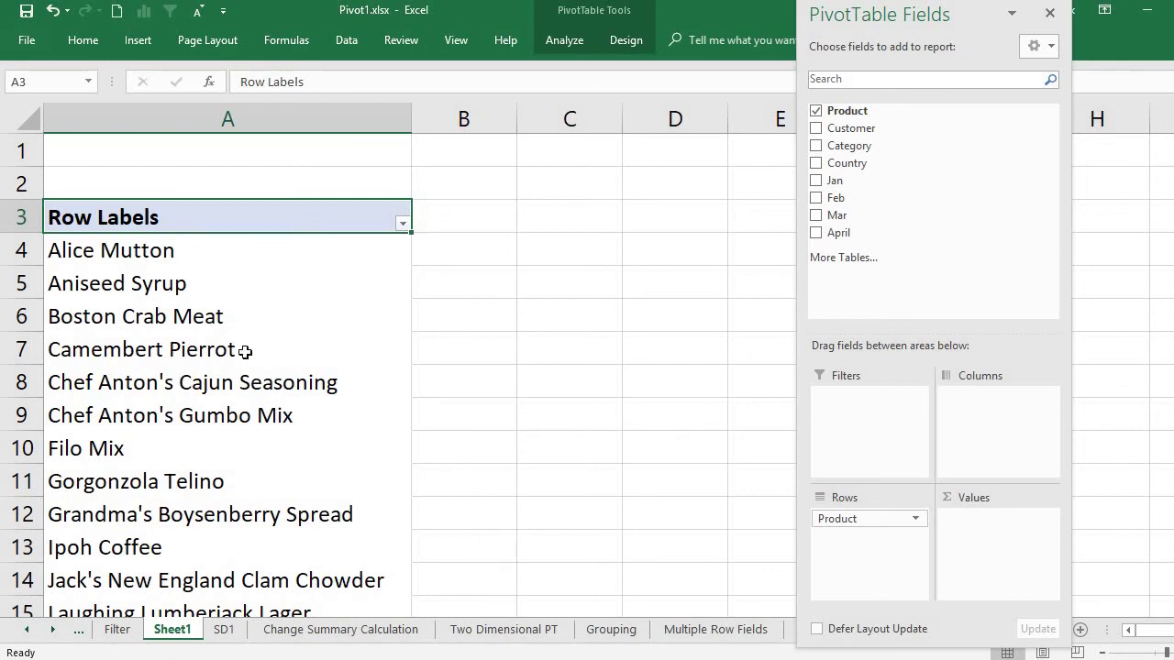
Step: Rename the pivot table's row heading in cell A3 to PRODUCTS
double_click(201, 227)
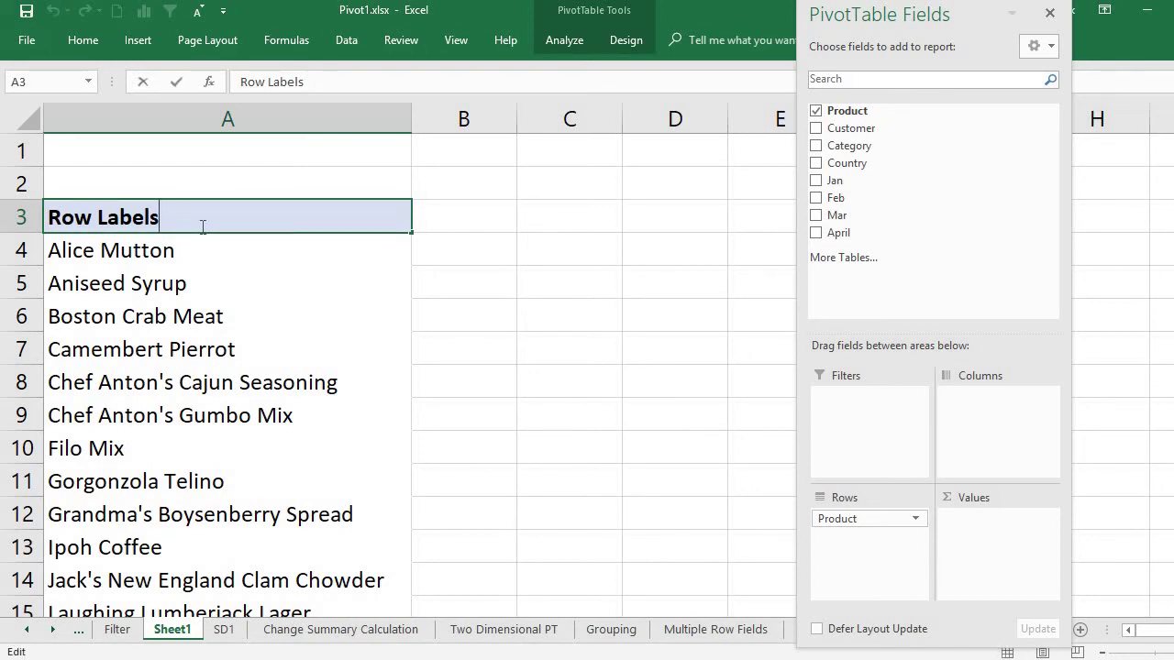
key(BackSpace)
key(BackSpace)
key(BackSpace)
key(BackSpace)
key(BackSpace)
key(BackSpace)
key(BackSpace)
key(BackSpace)
key(BackSpace)
key(BackSpace)
text(PR)
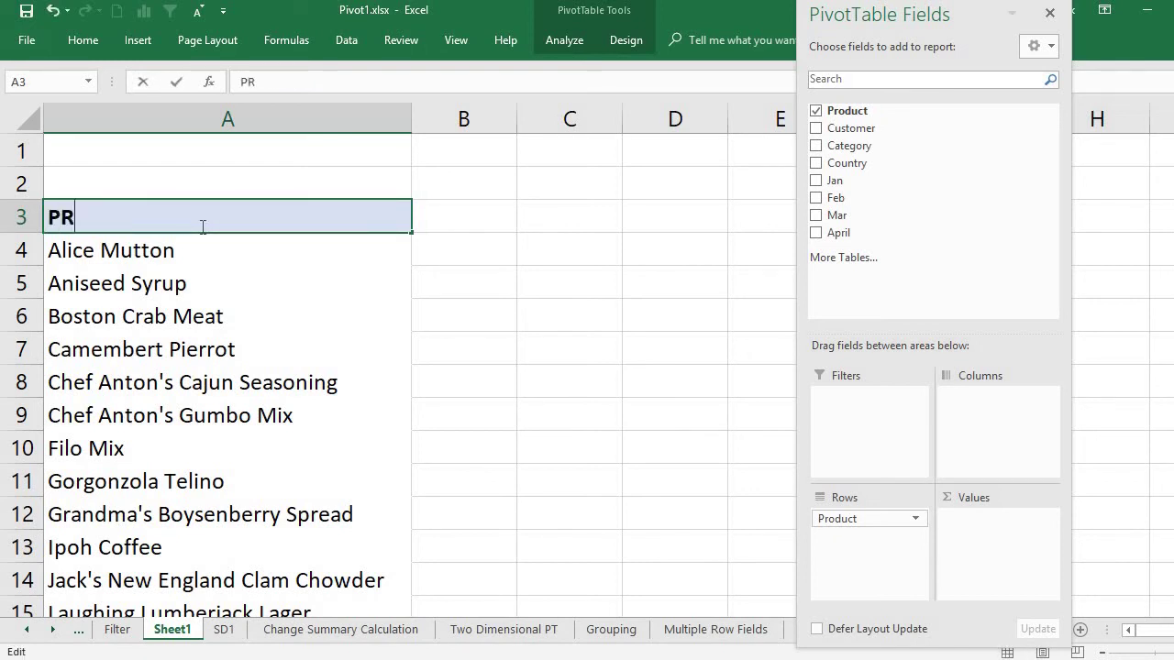
text(ODUCT)
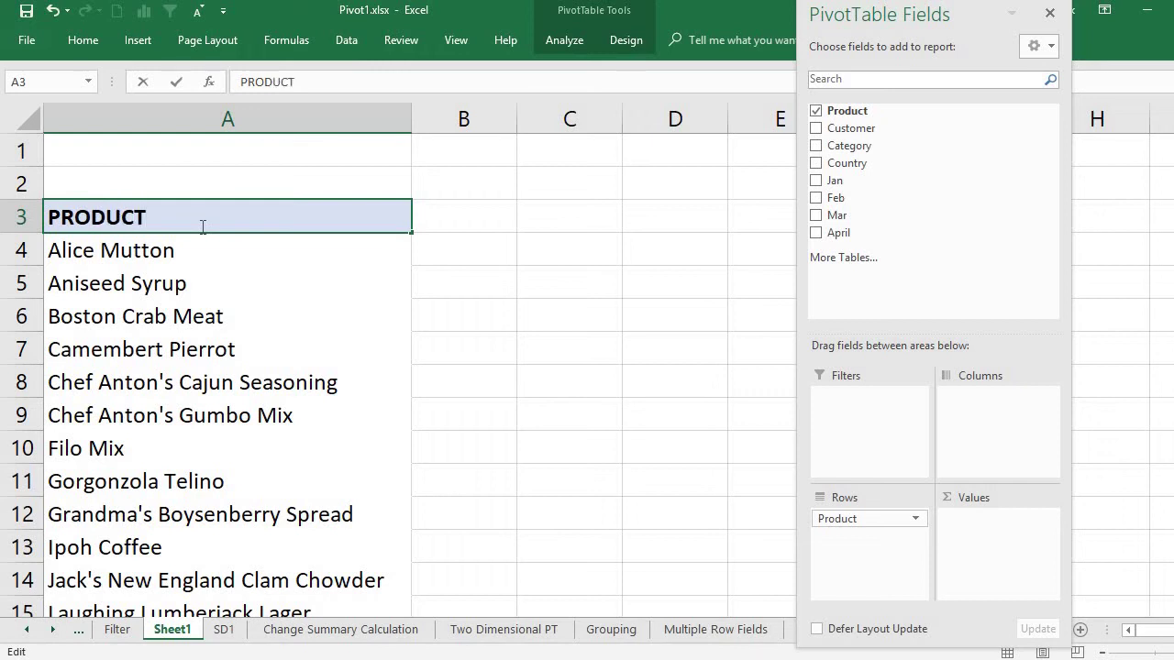
text(S)
click(228, 289)
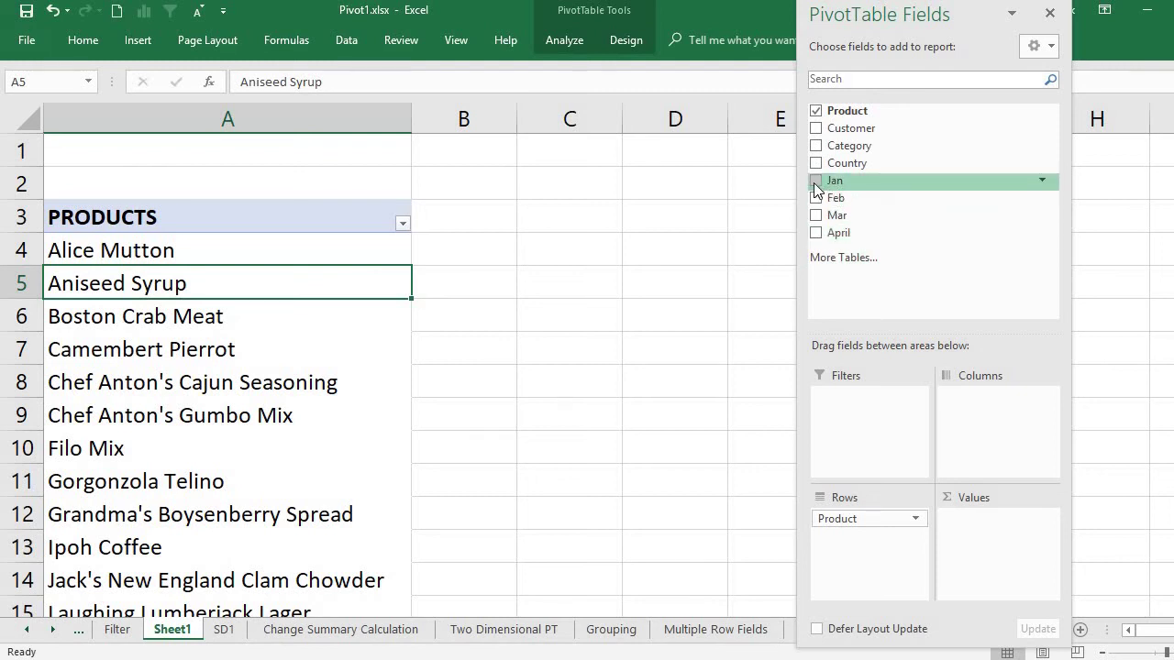
Step: Add the Jan field to the pivot table's values, summarized as a sum for each product
drag(816, 188, 1027, 522)
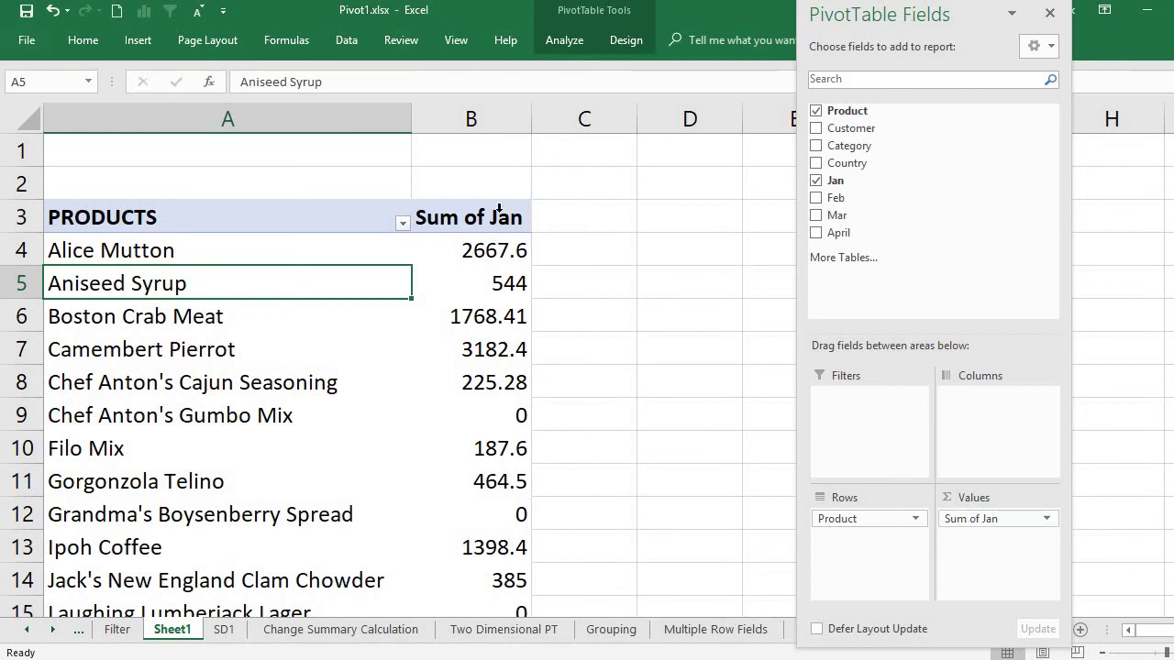
click(470, 246)
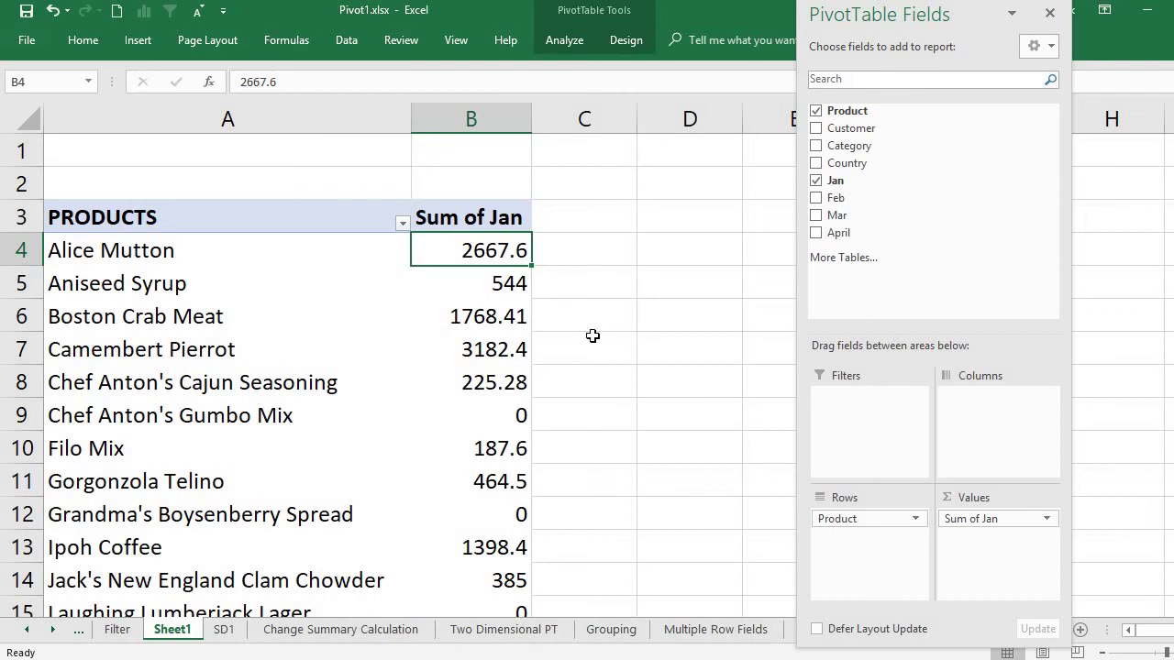
mouse_move(508, 253)
mouse_move(502, 306)
click(991, 521)
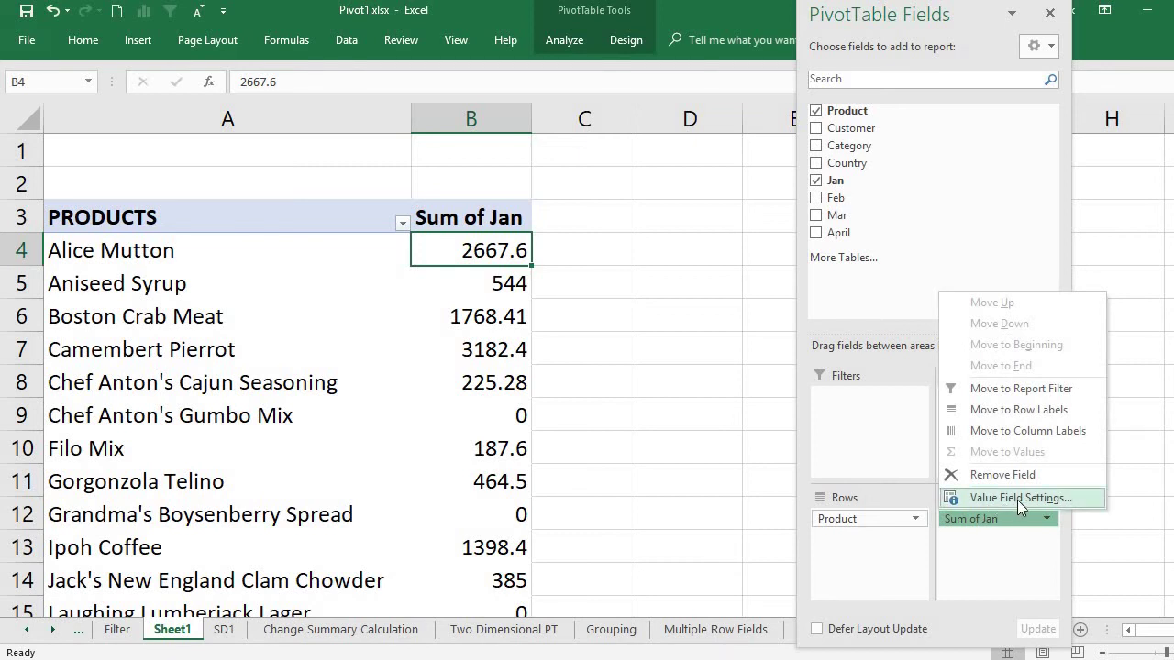
click(1016, 498)
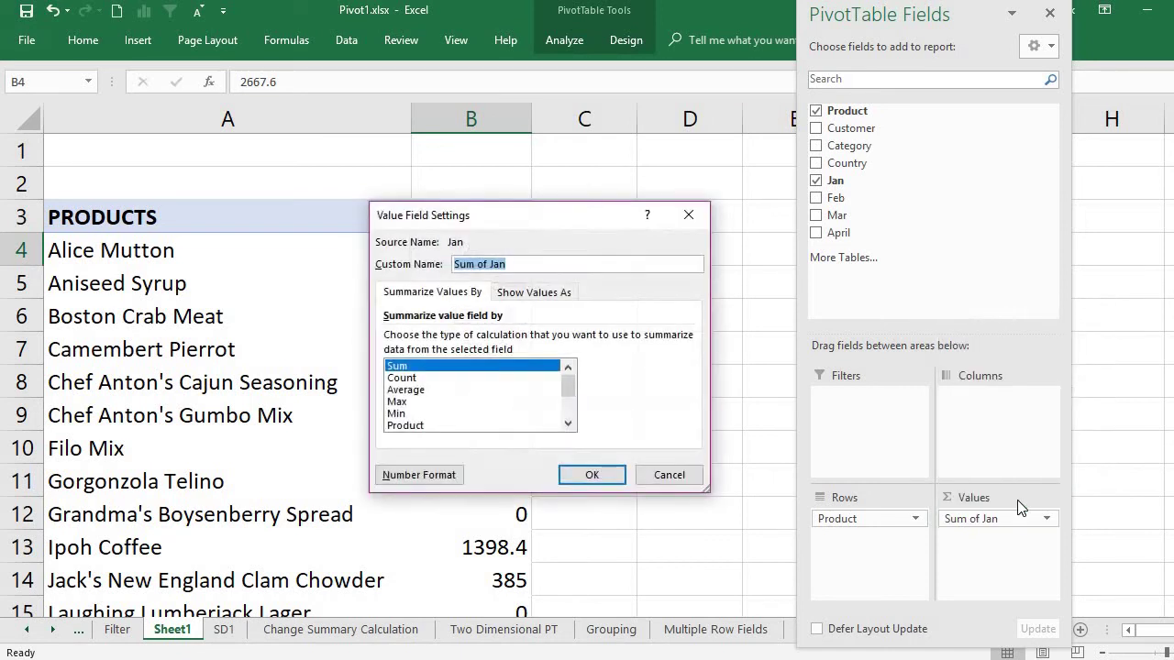
click(699, 213)
Step: Change the calculation that summarizes the Jan value field to Max
click(968, 521)
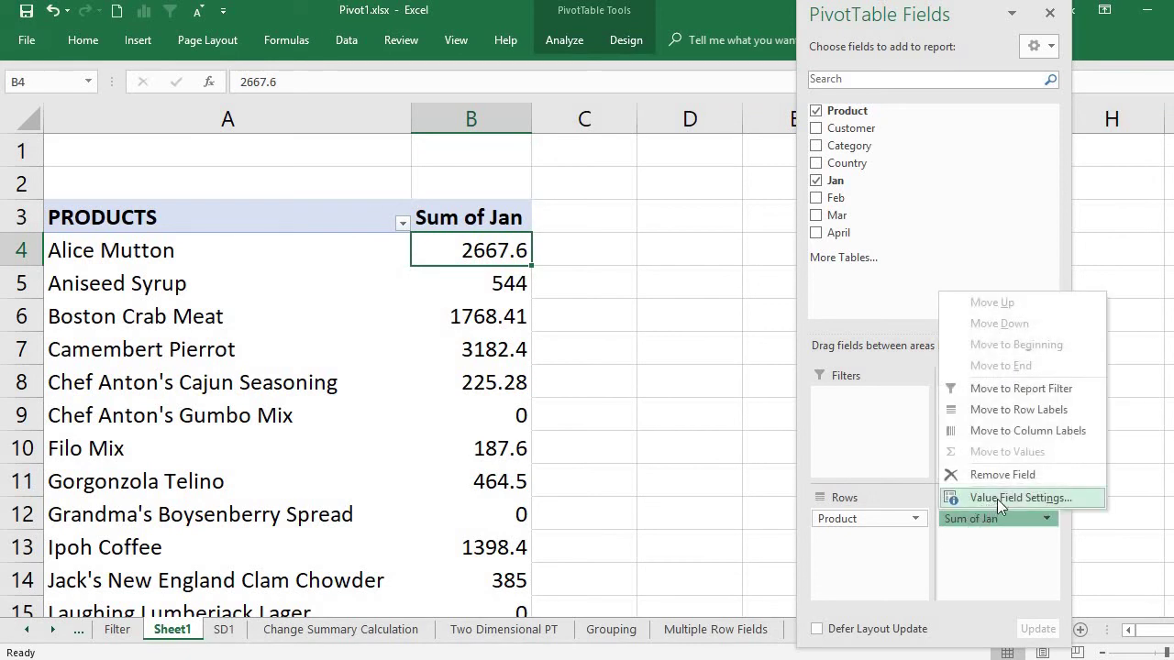
click(1002, 497)
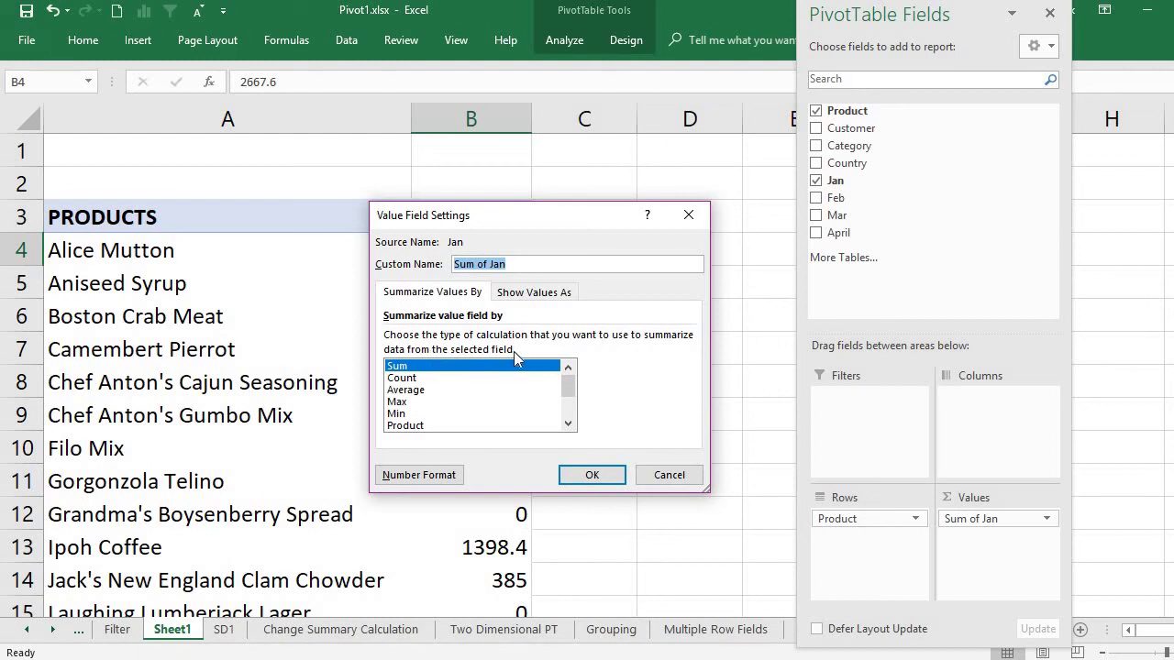
click(486, 367)
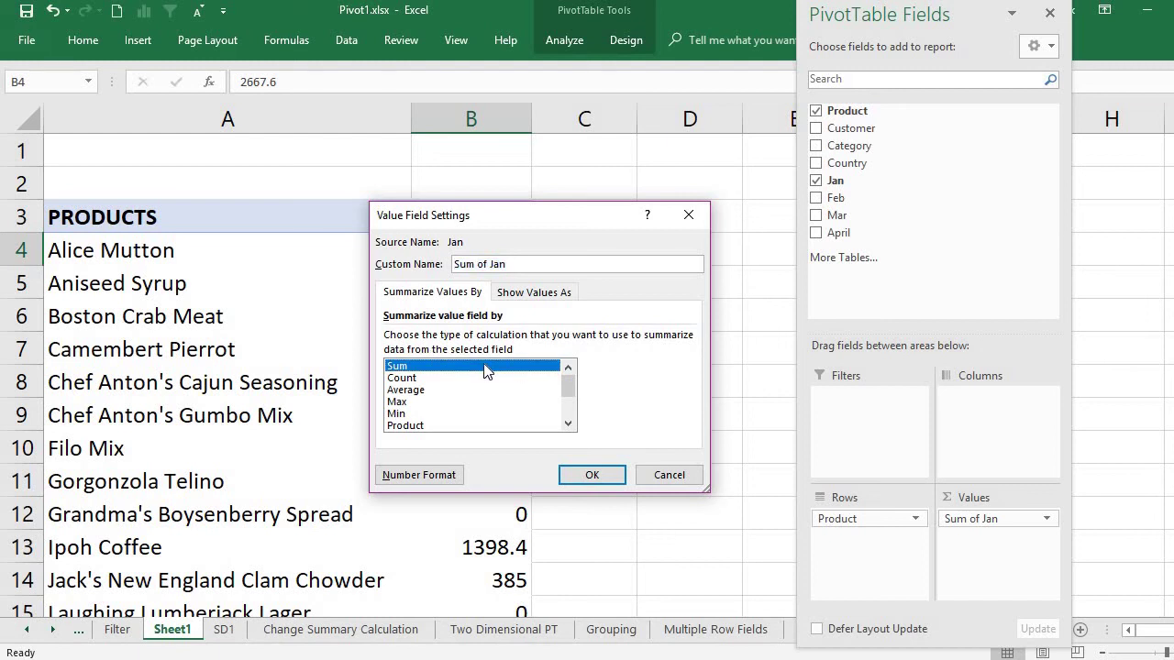
click(572, 403)
drag(572, 404, 569, 372)
click(569, 424)
click(428, 392)
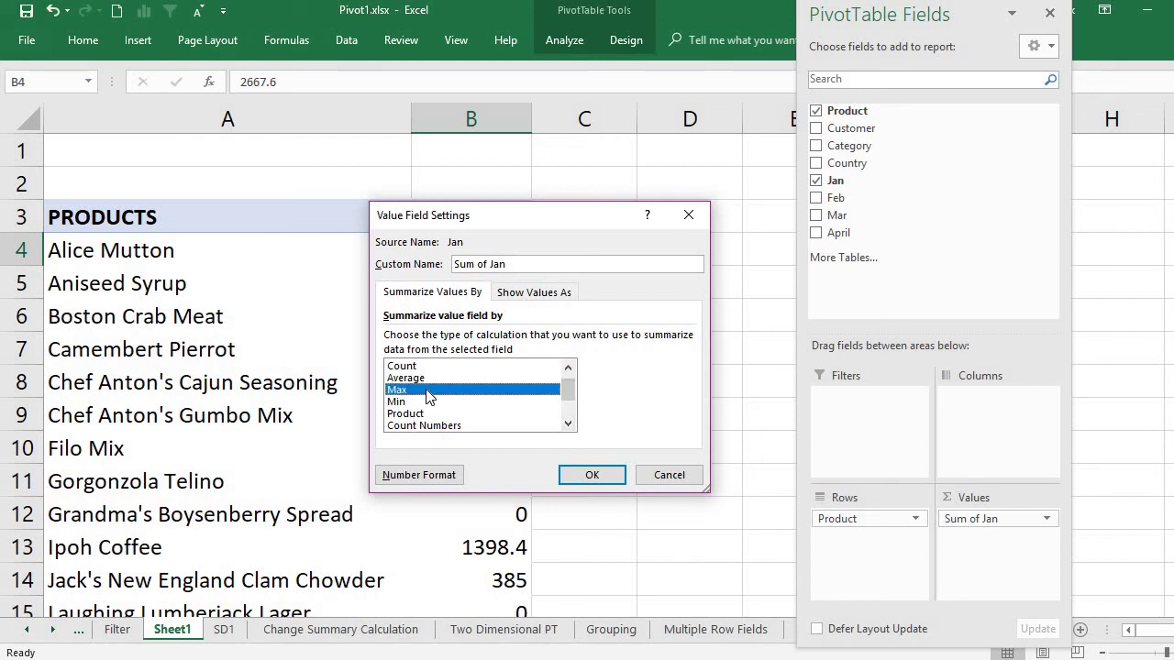
click(593, 475)
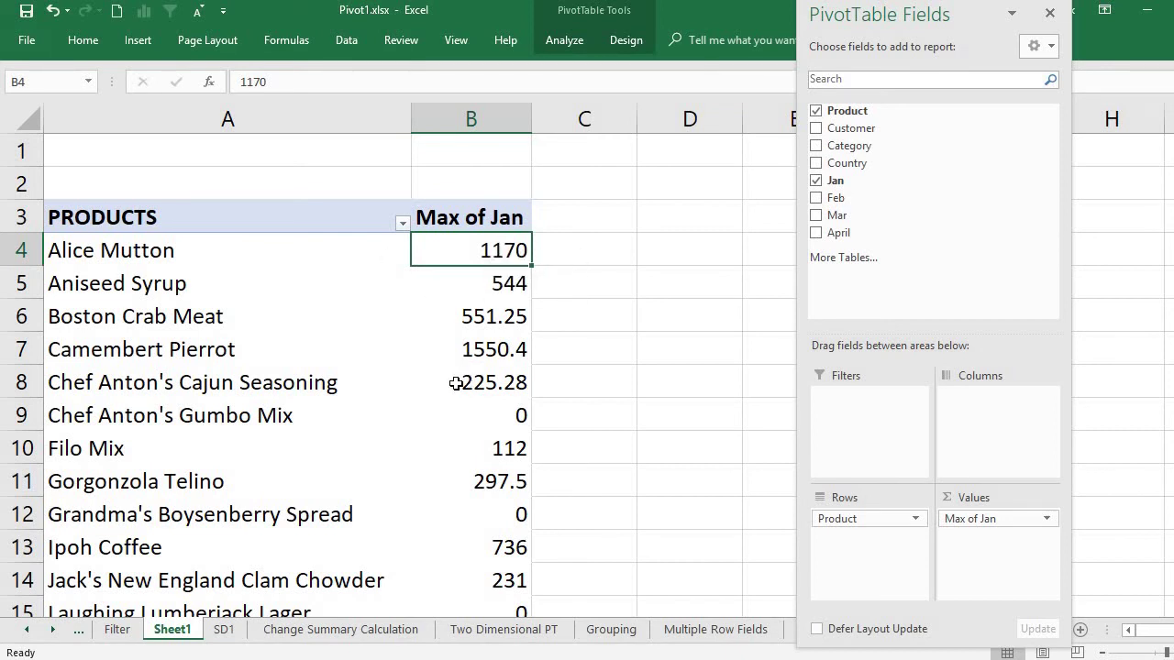
Step: Change the calculation that summarizes the Jan value field to Min
click(1015, 520)
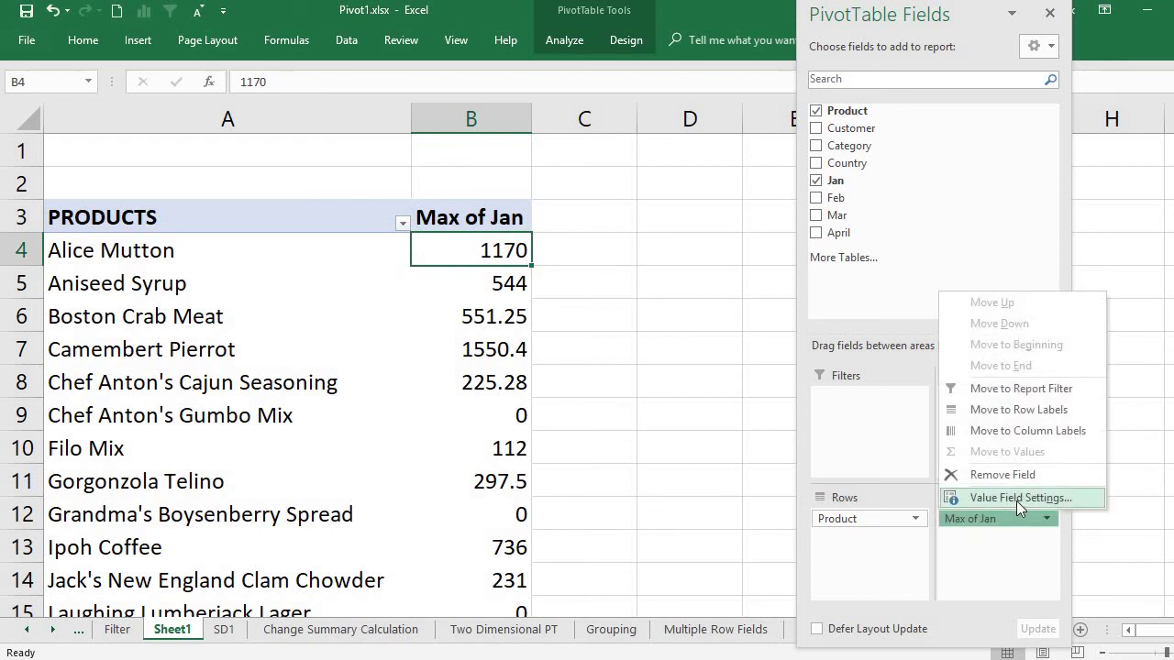
click(1016, 498)
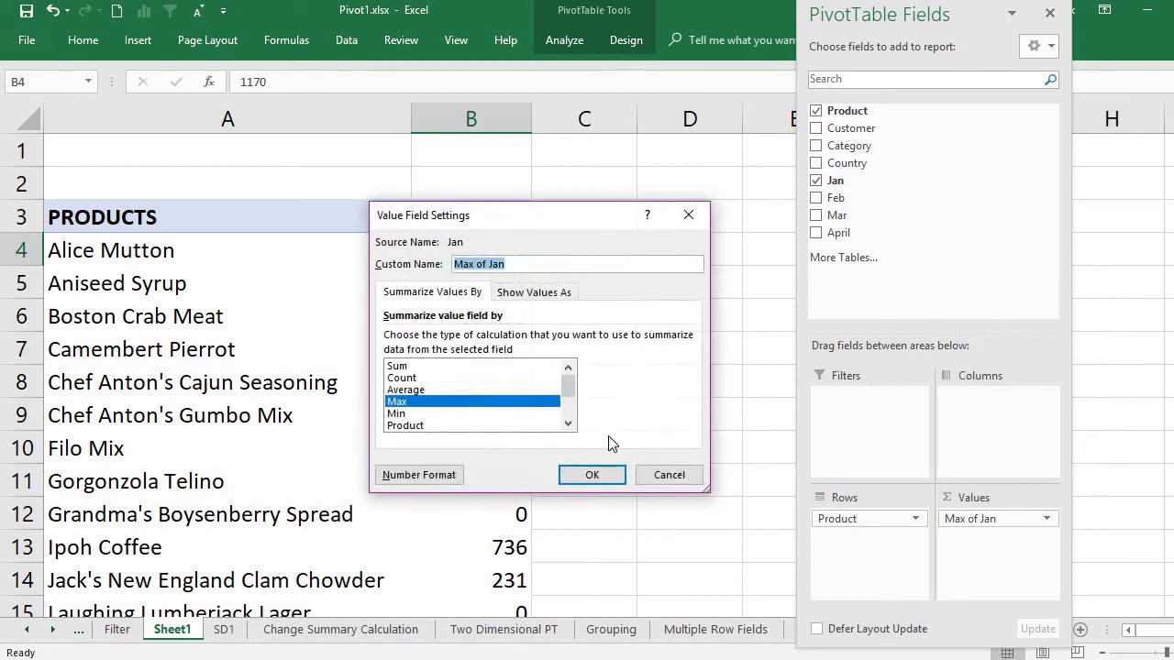
click(421, 416)
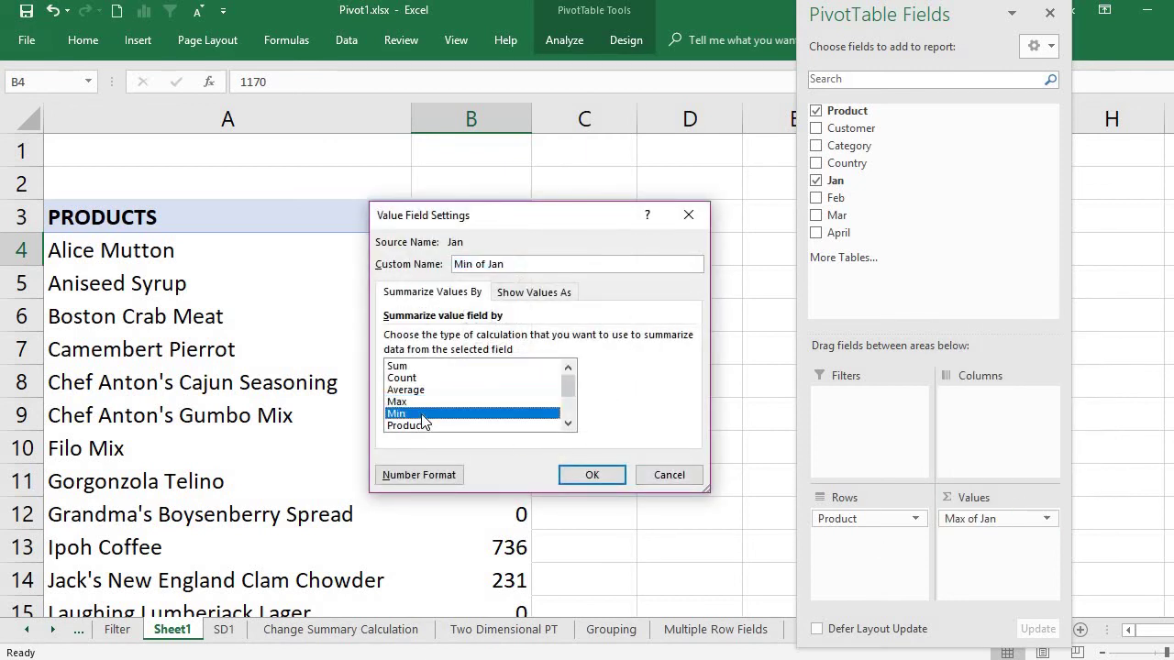
click(591, 476)
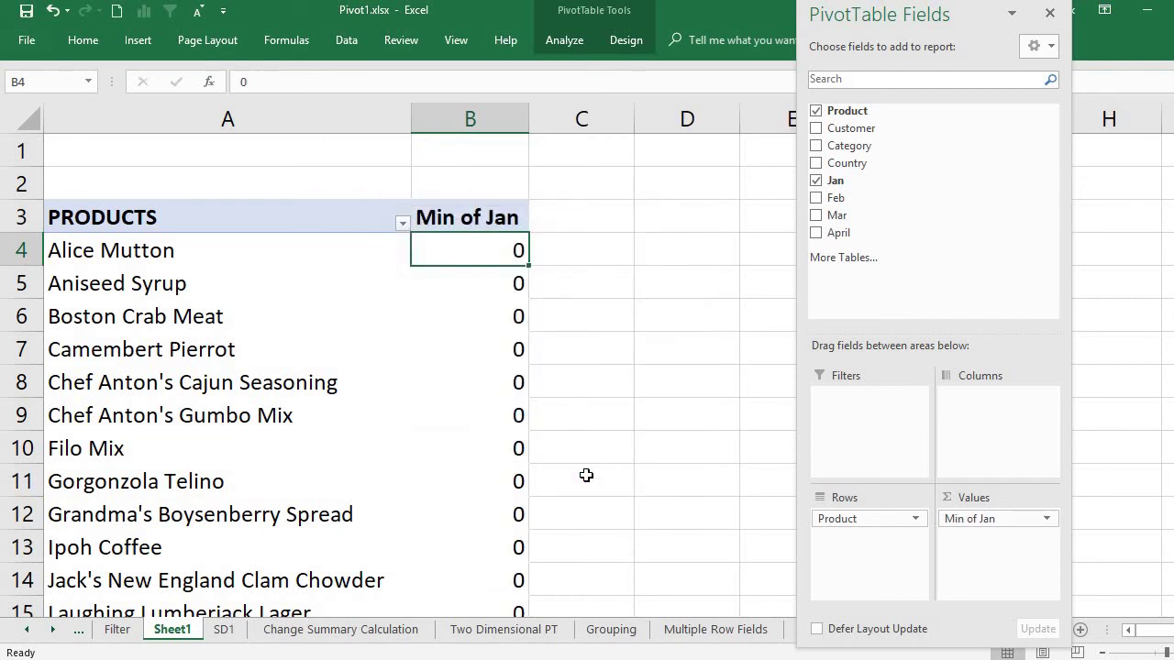
click(490, 308)
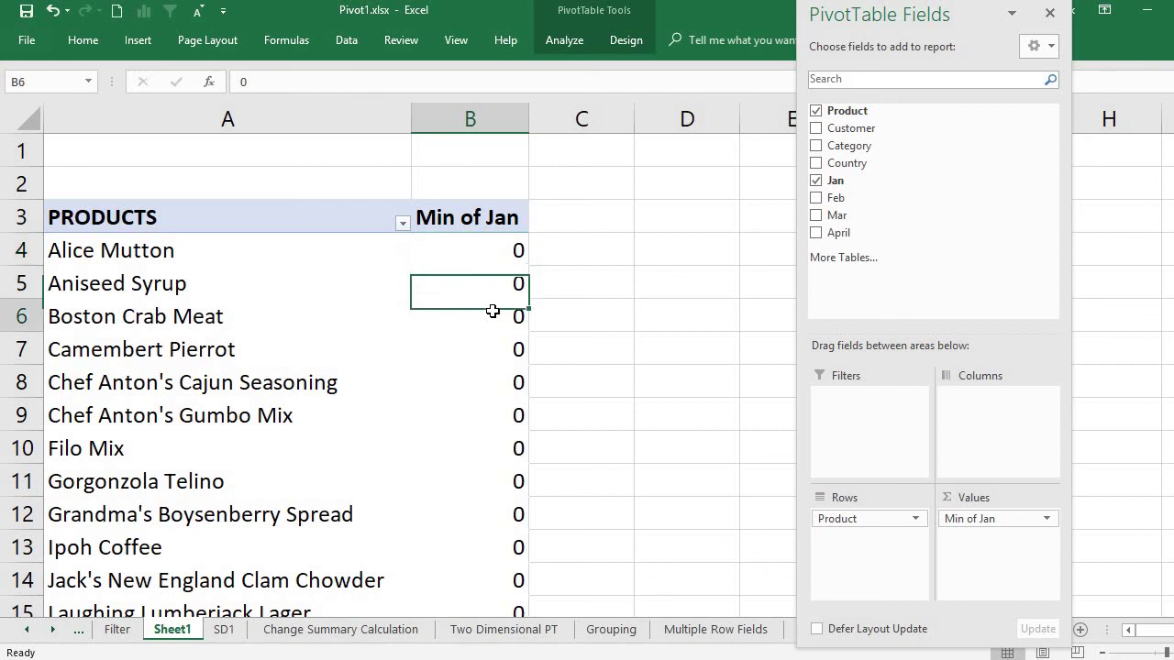
click(484, 249)
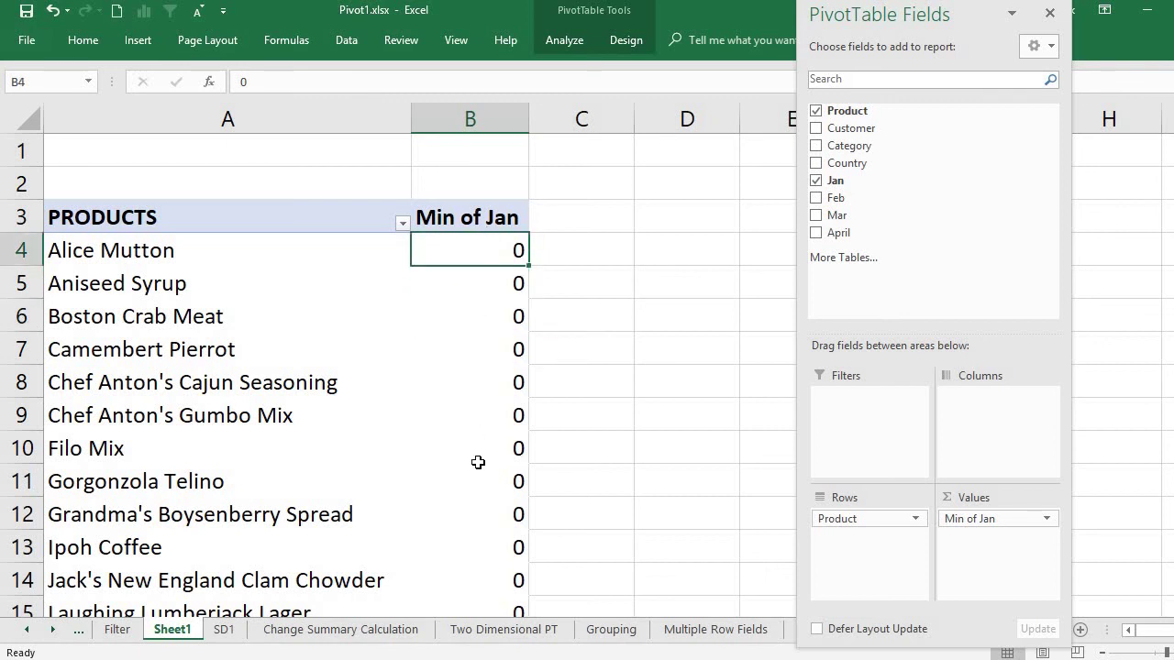